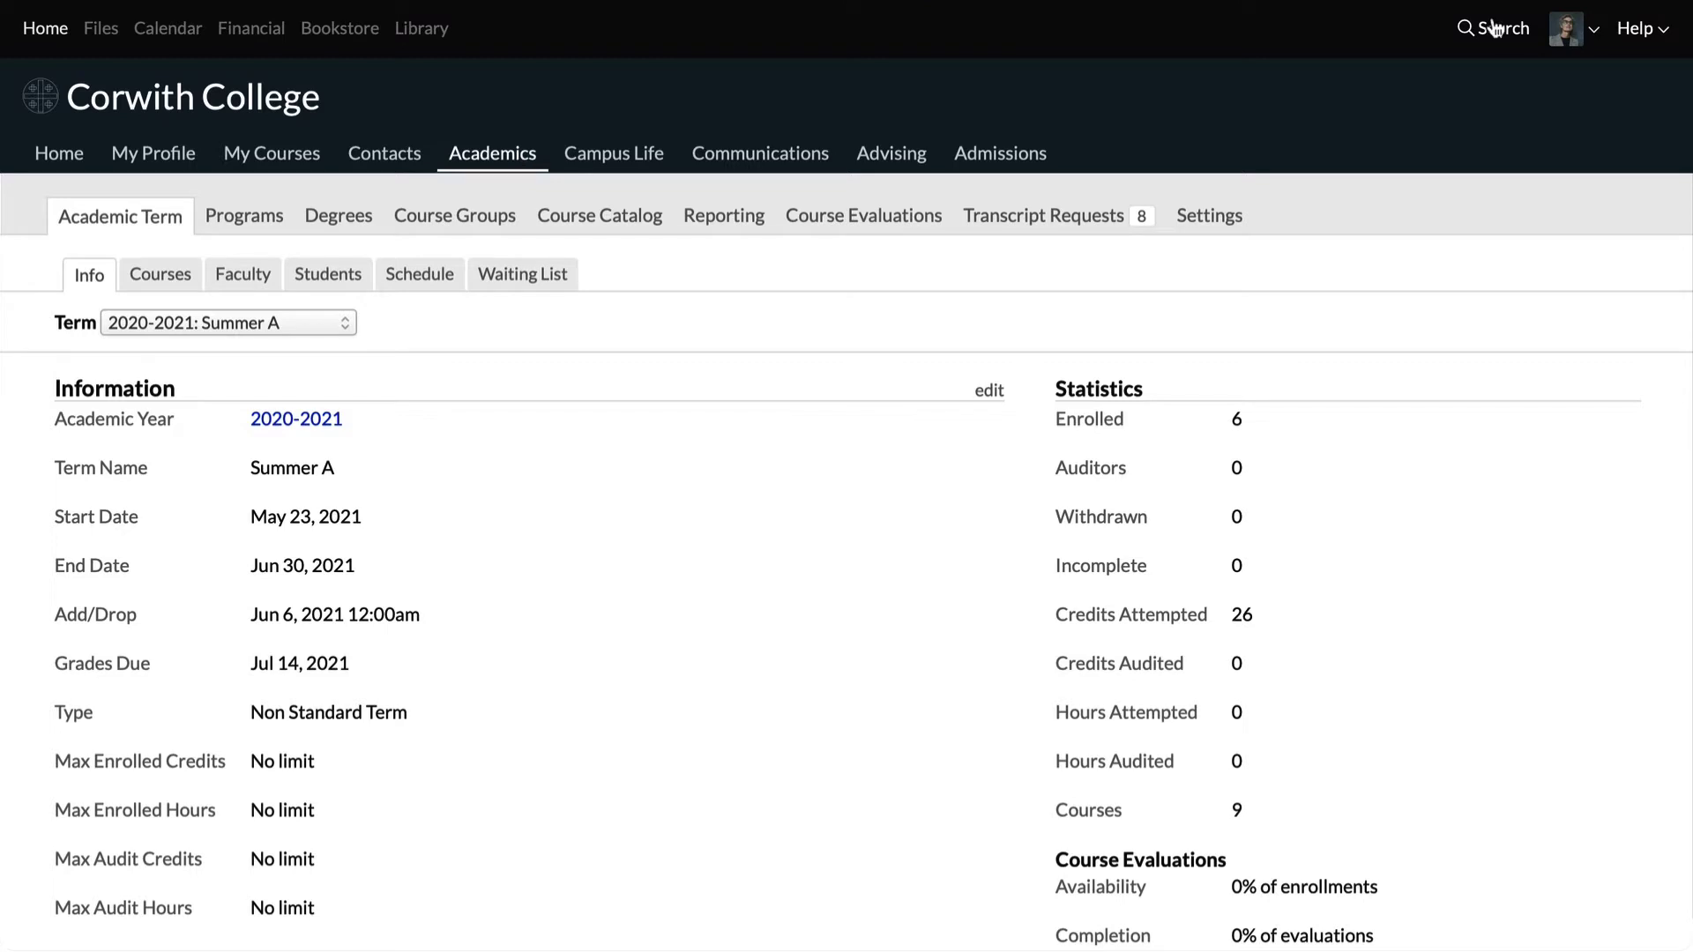
Step: Search the site for 'essay' and open the ENG 125: Essay Writing course for 2021-2022 Fall
click(1489, 37)
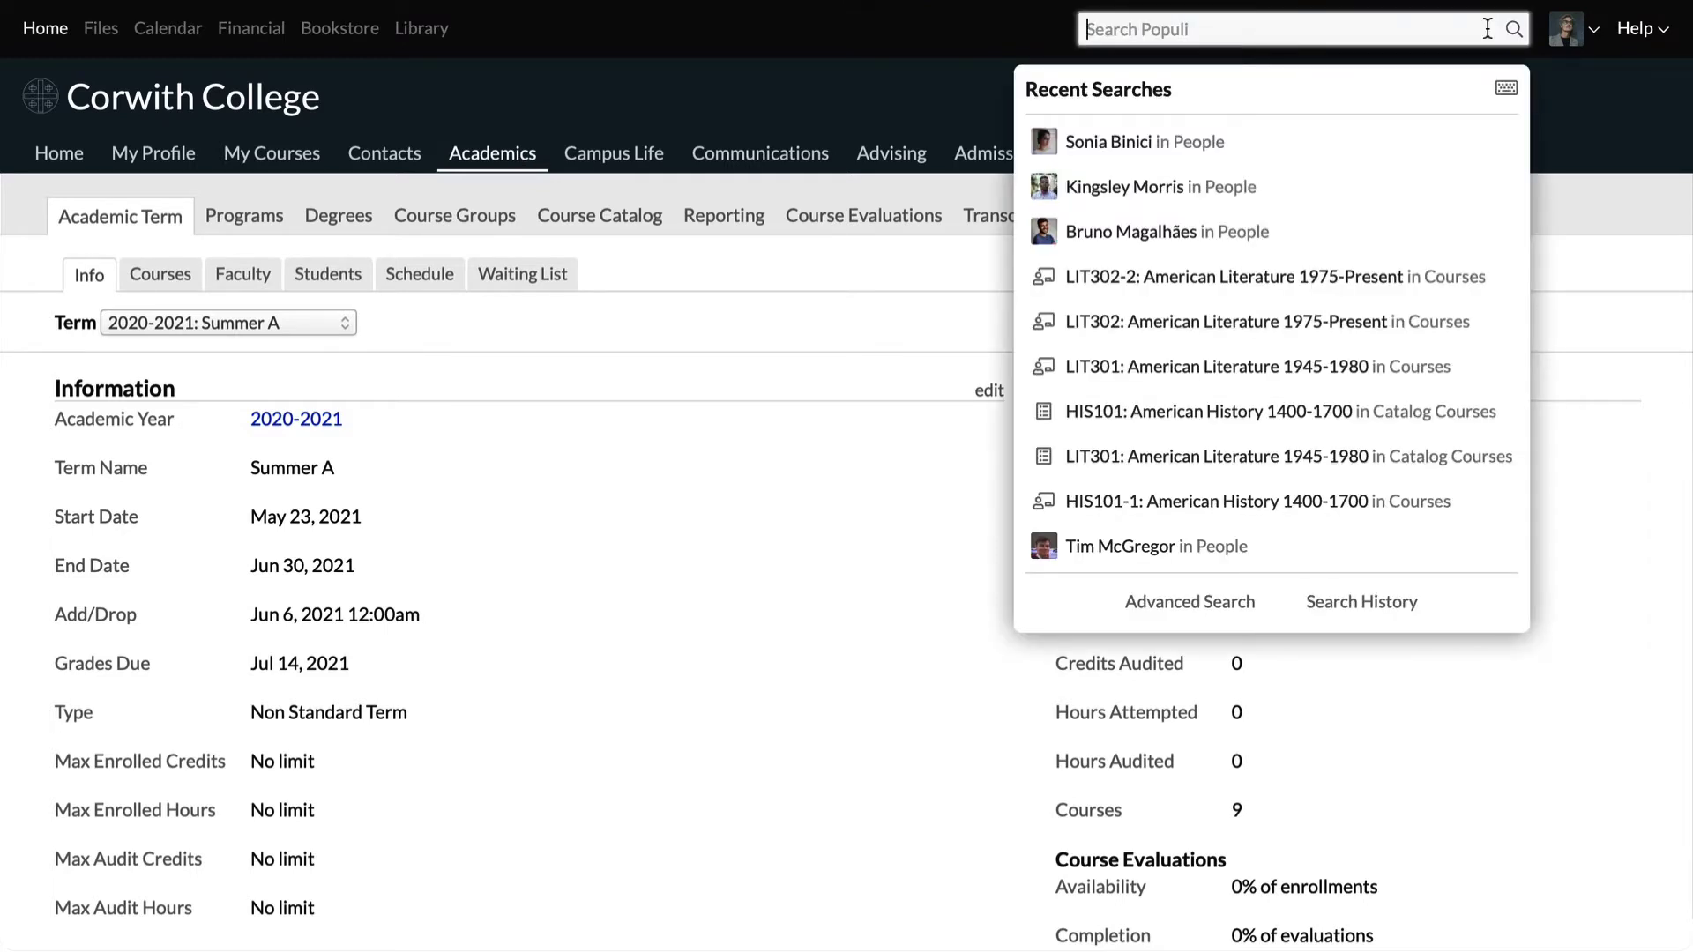
text(englis)
key(BackSpace)
key(BackSpace)
key(BackSpace)
key(BackSpace)
key(BackSpace)
text(ssay)
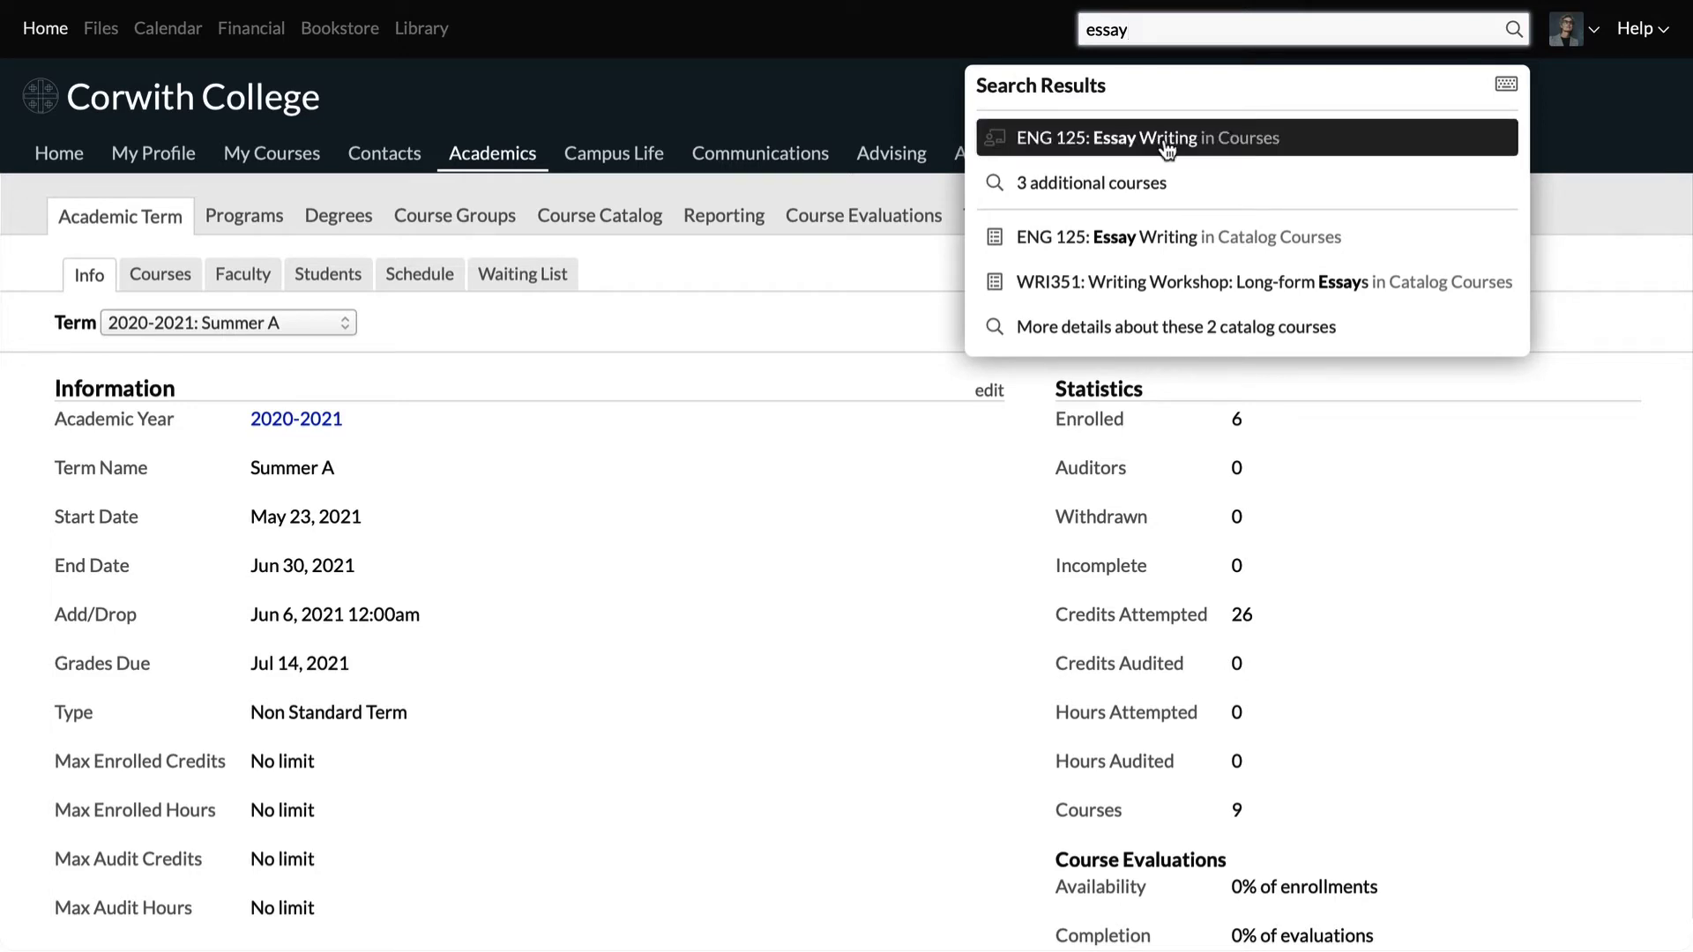
click(1260, 143)
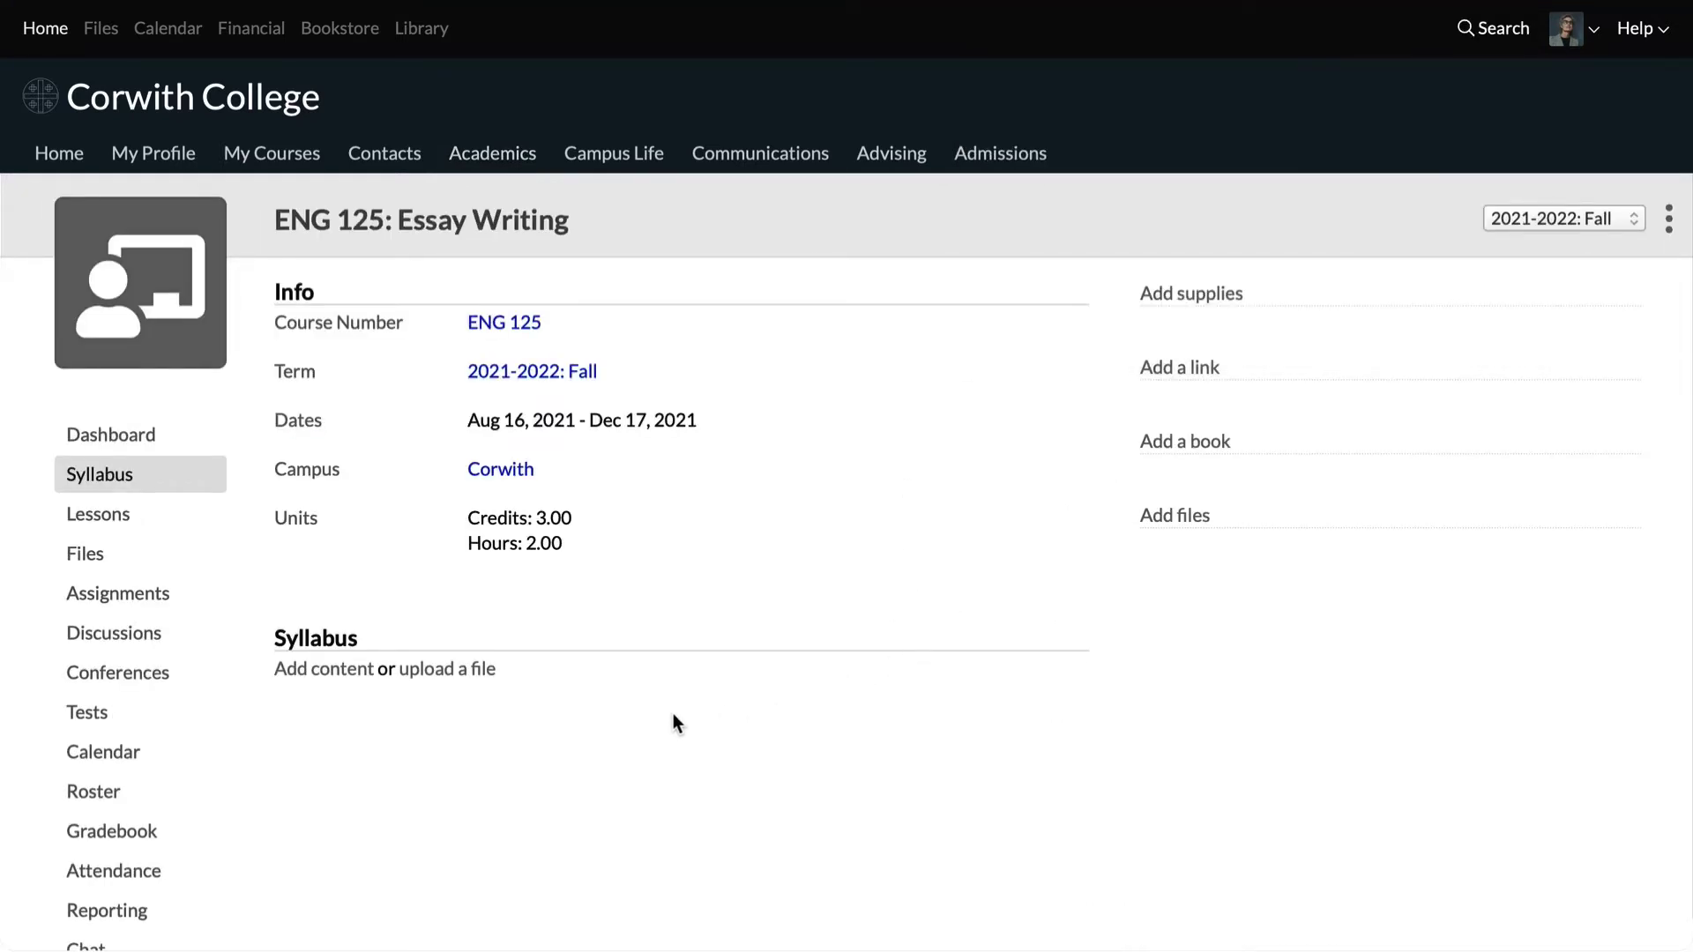
scroll(636, 719, down, 3)
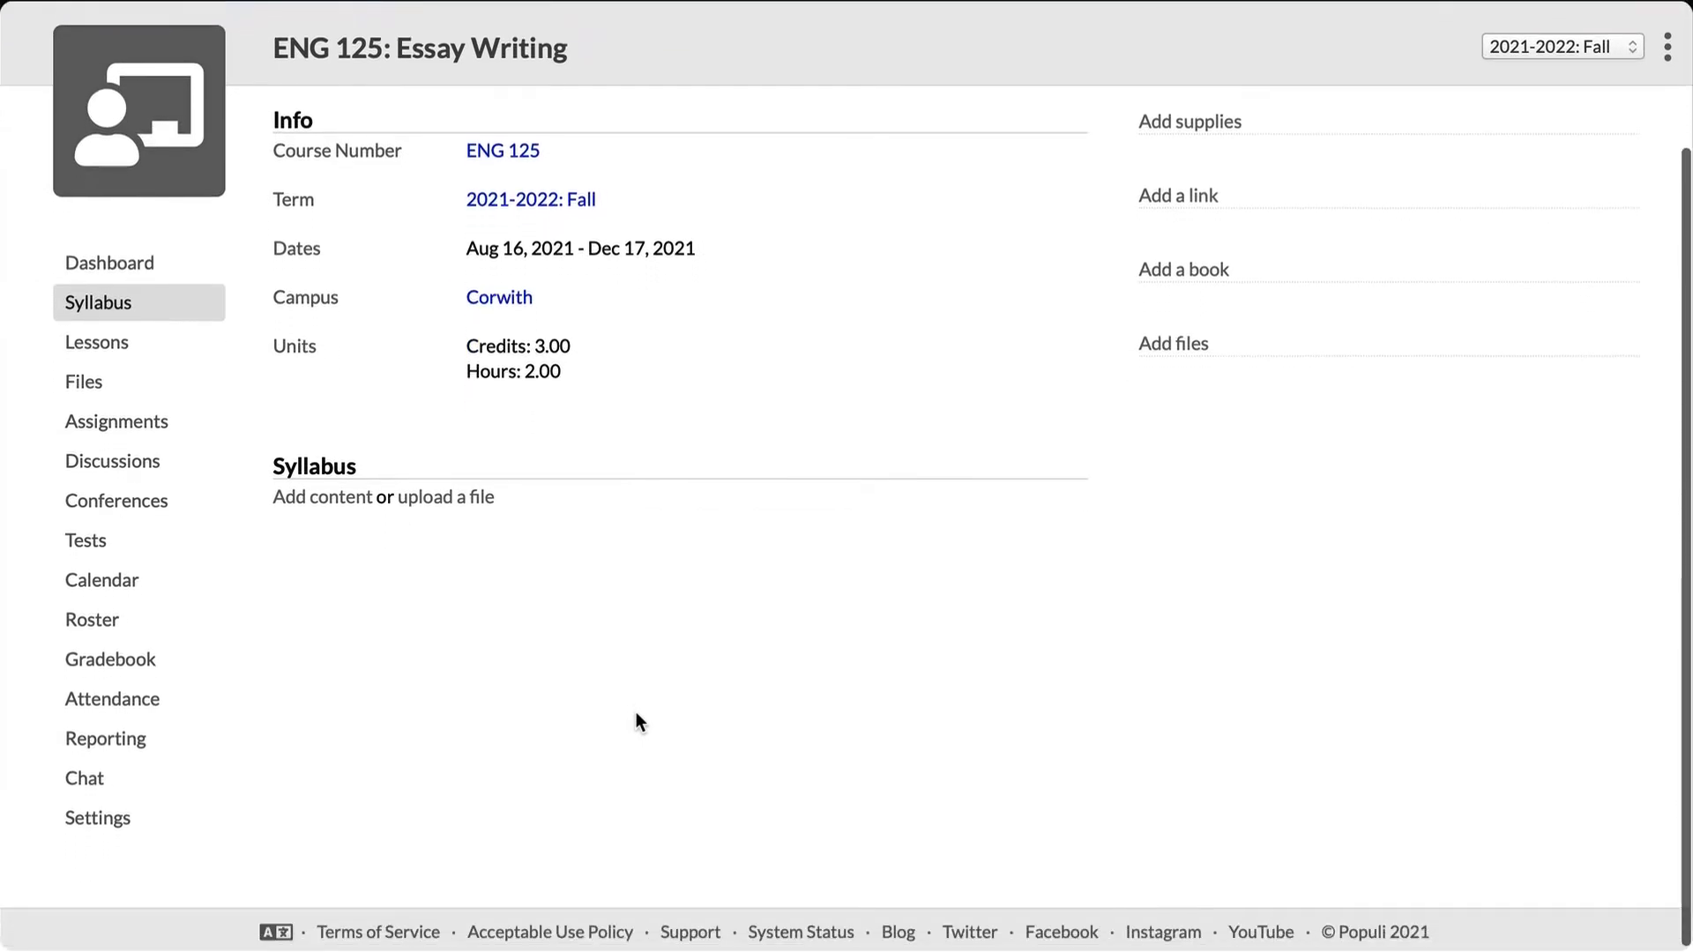
Step: Add two students by name to the ENG 125 roster and save them as Enrolled as of Jun 7, 2021
click(118, 623)
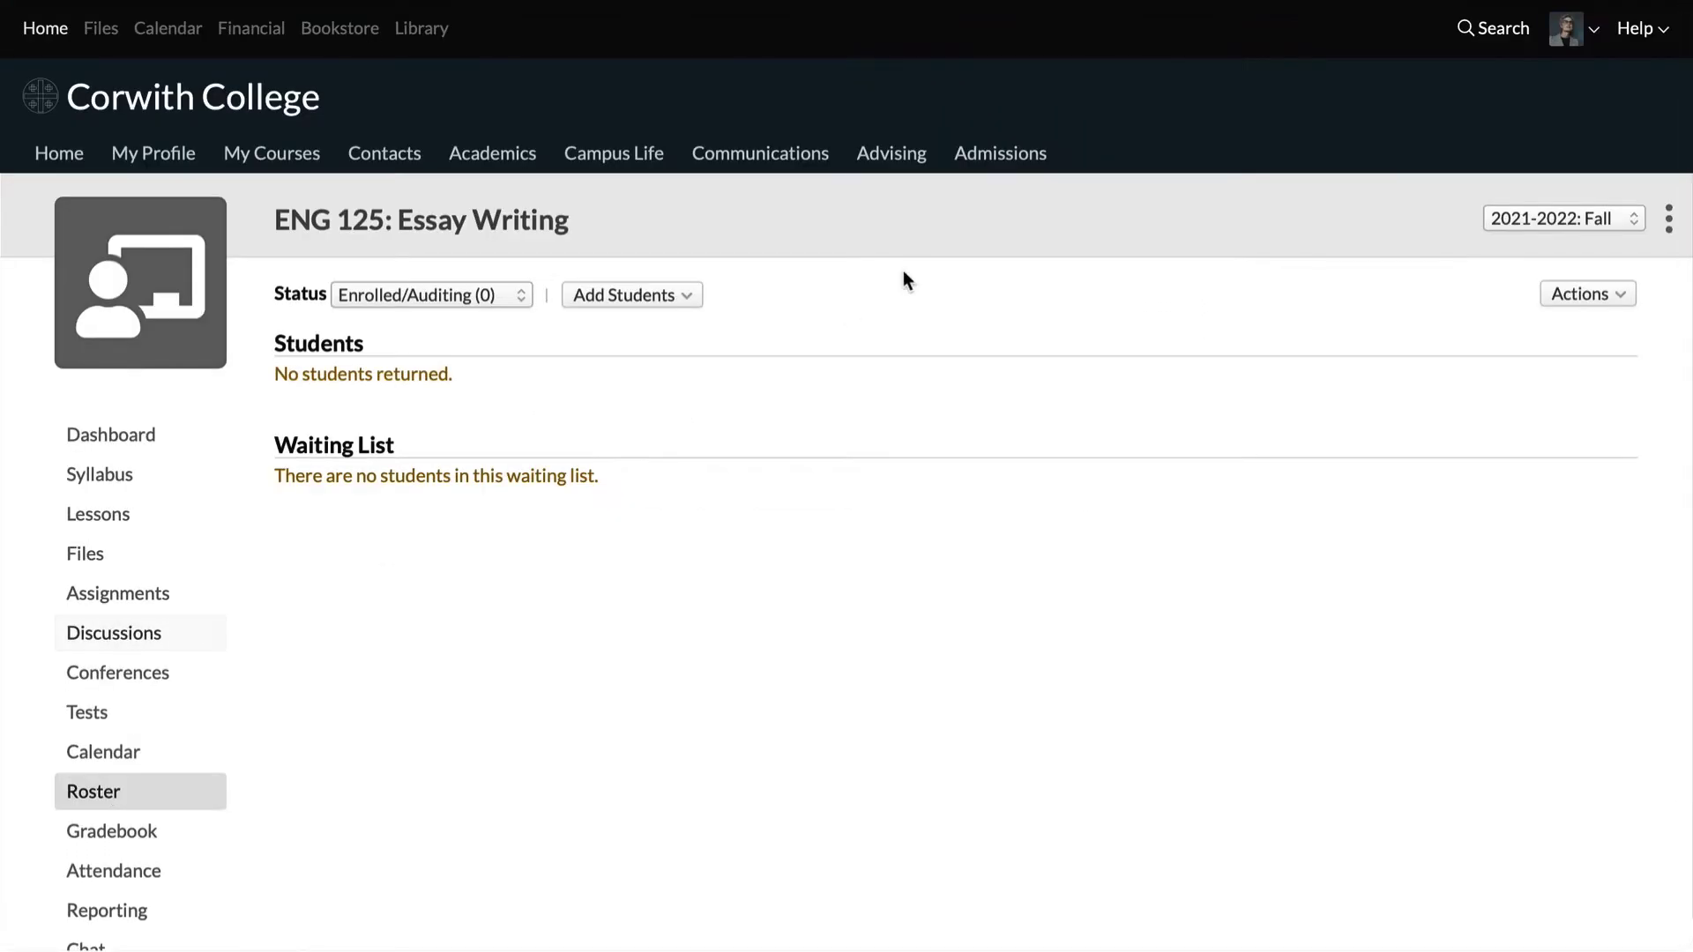
click(670, 297)
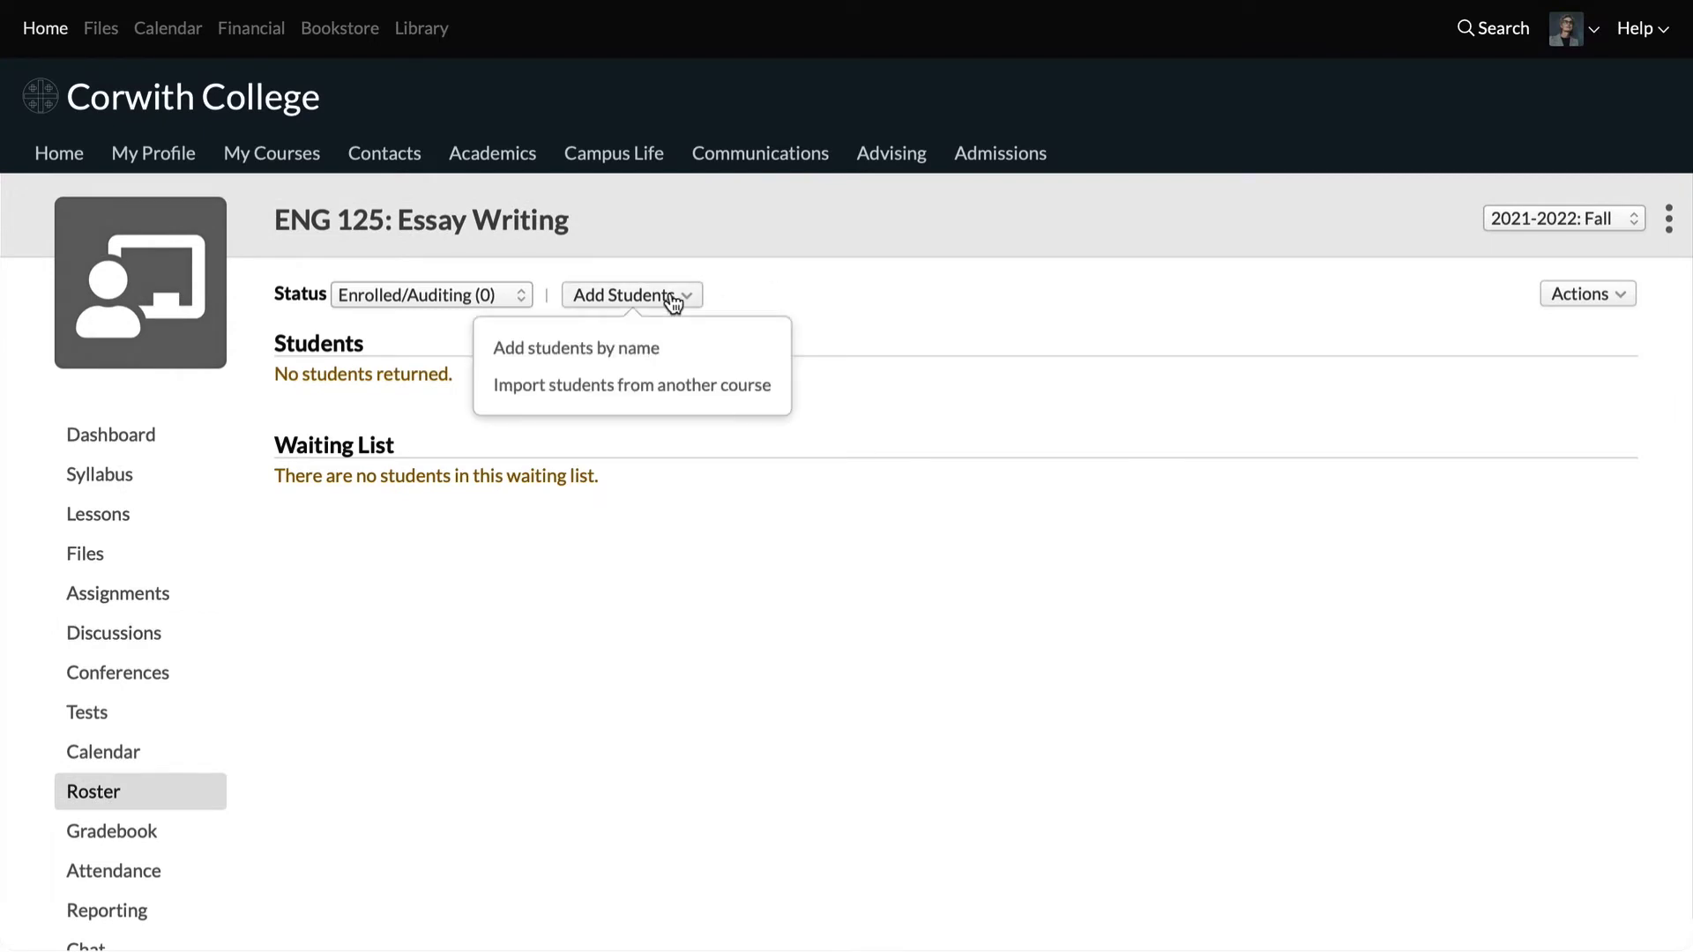
click(622, 346)
text(sonia)
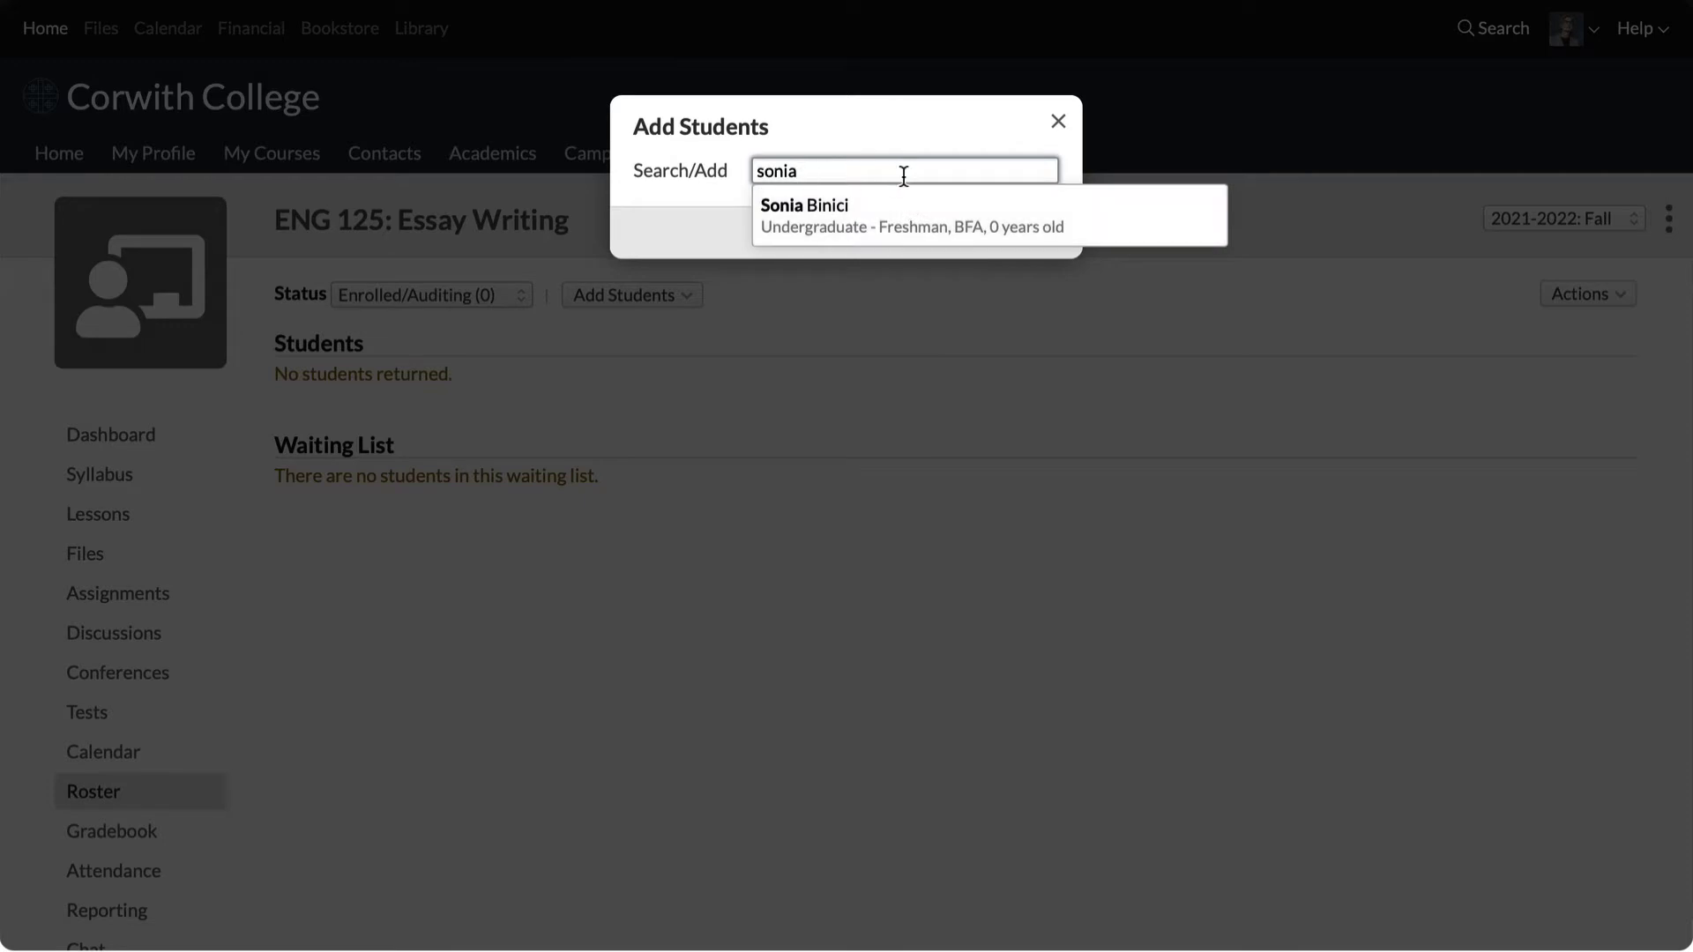
click(869, 209)
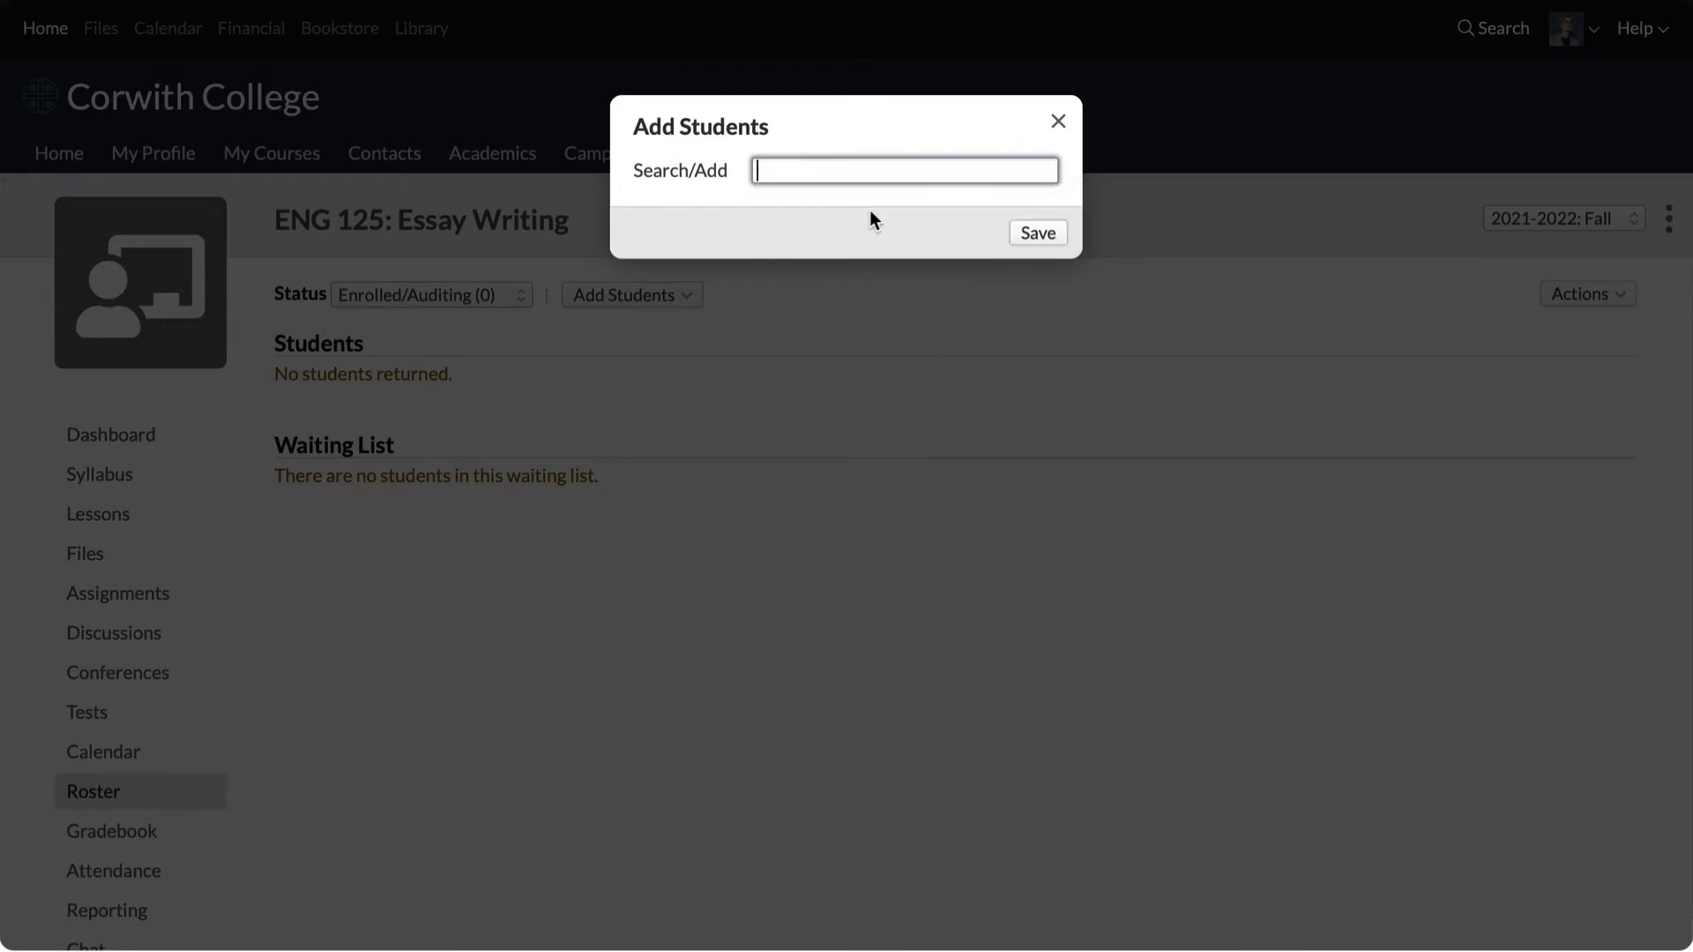
click(855, 267)
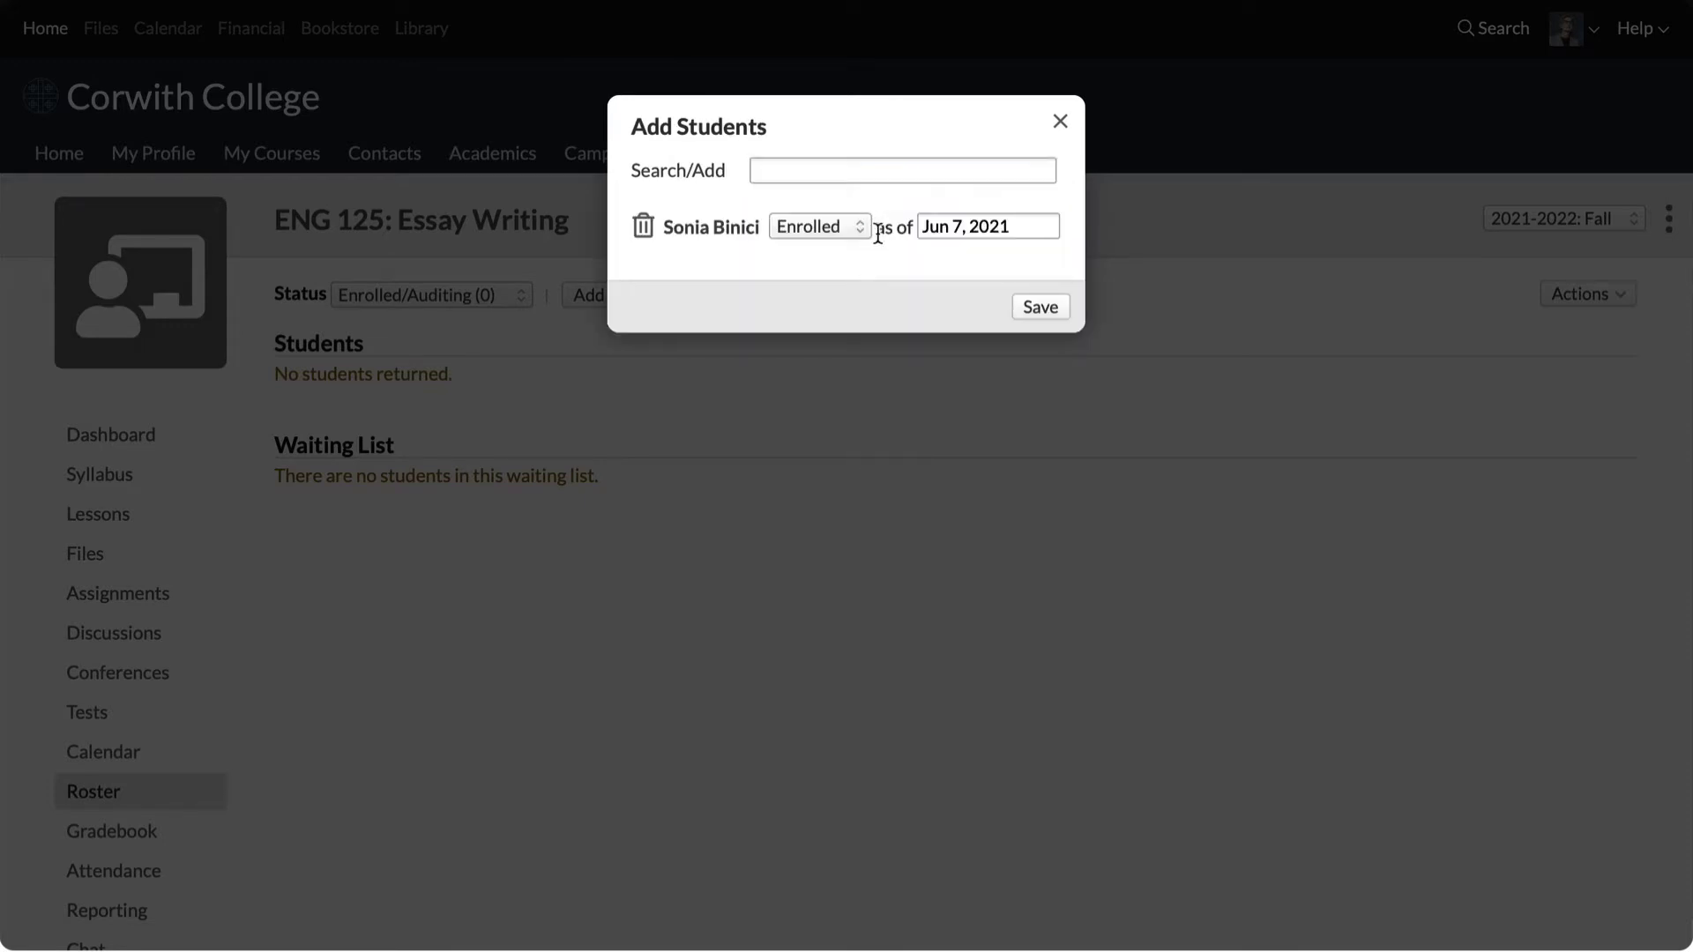
click(897, 179)
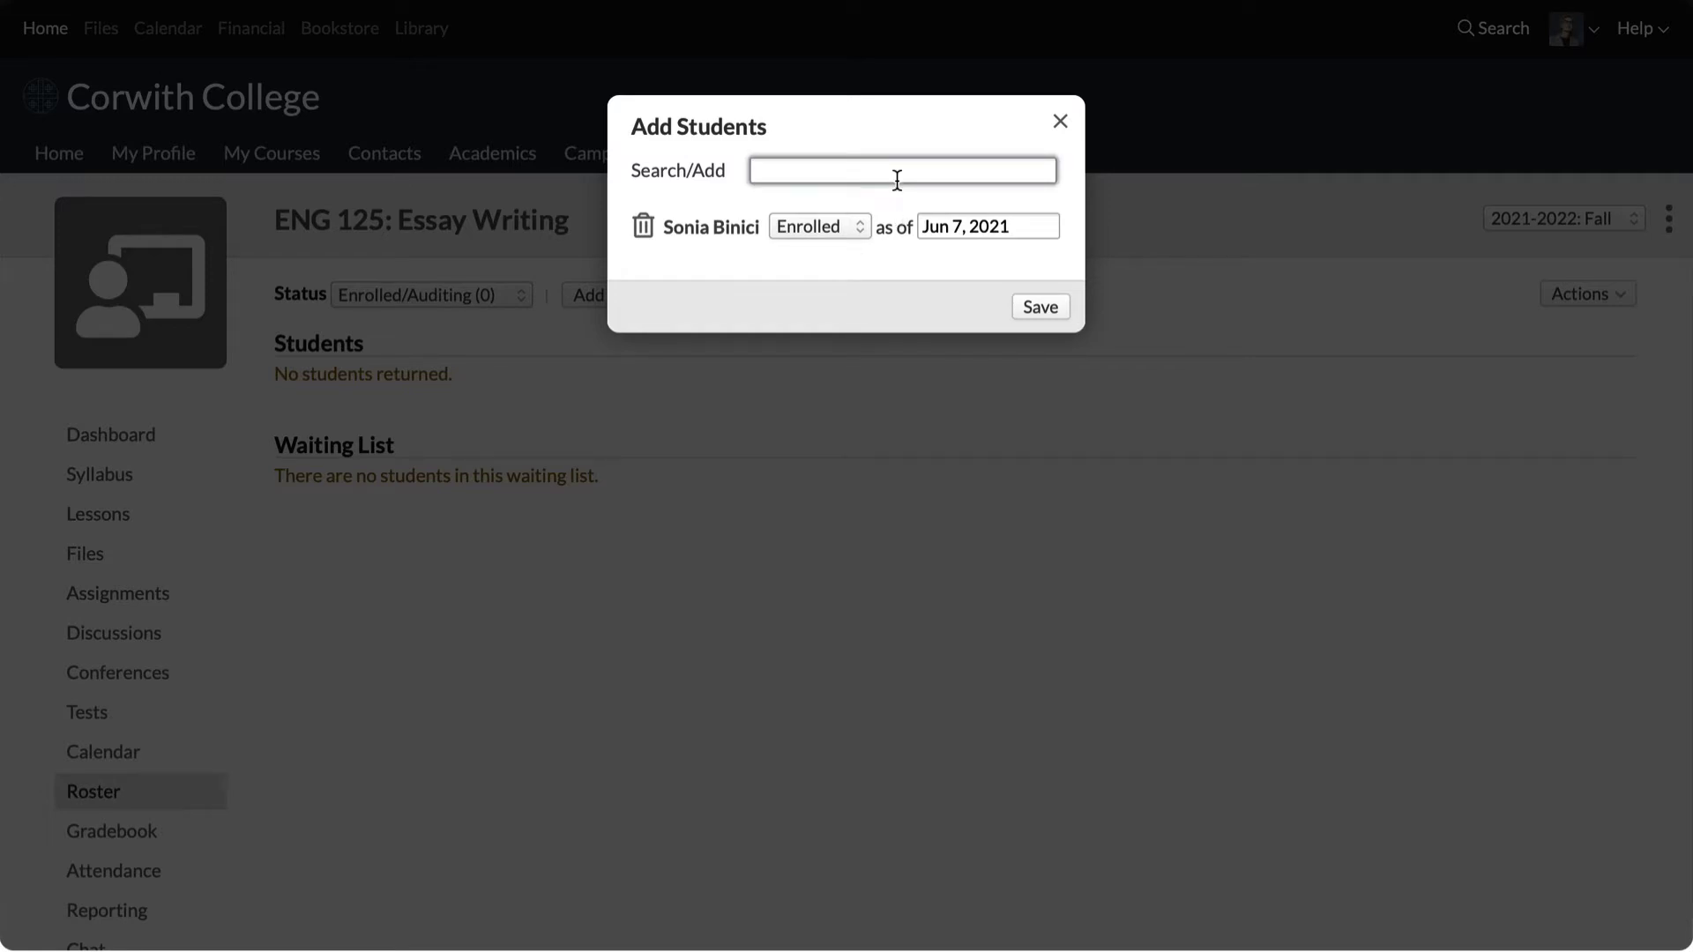
text(f)
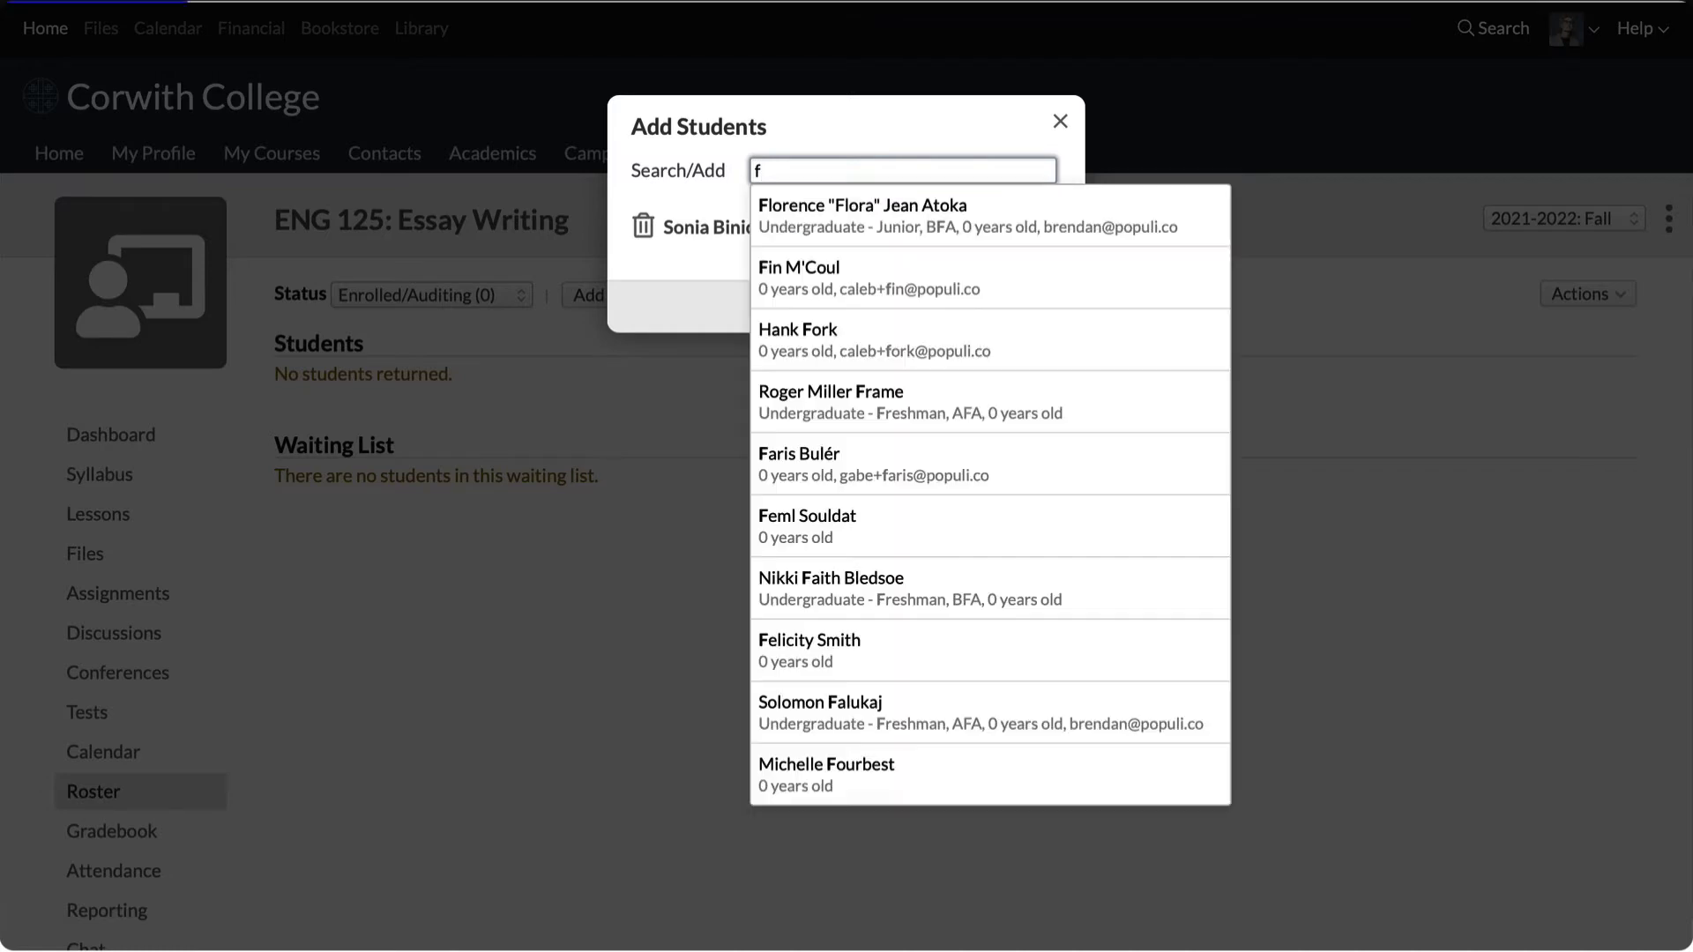
click(869, 333)
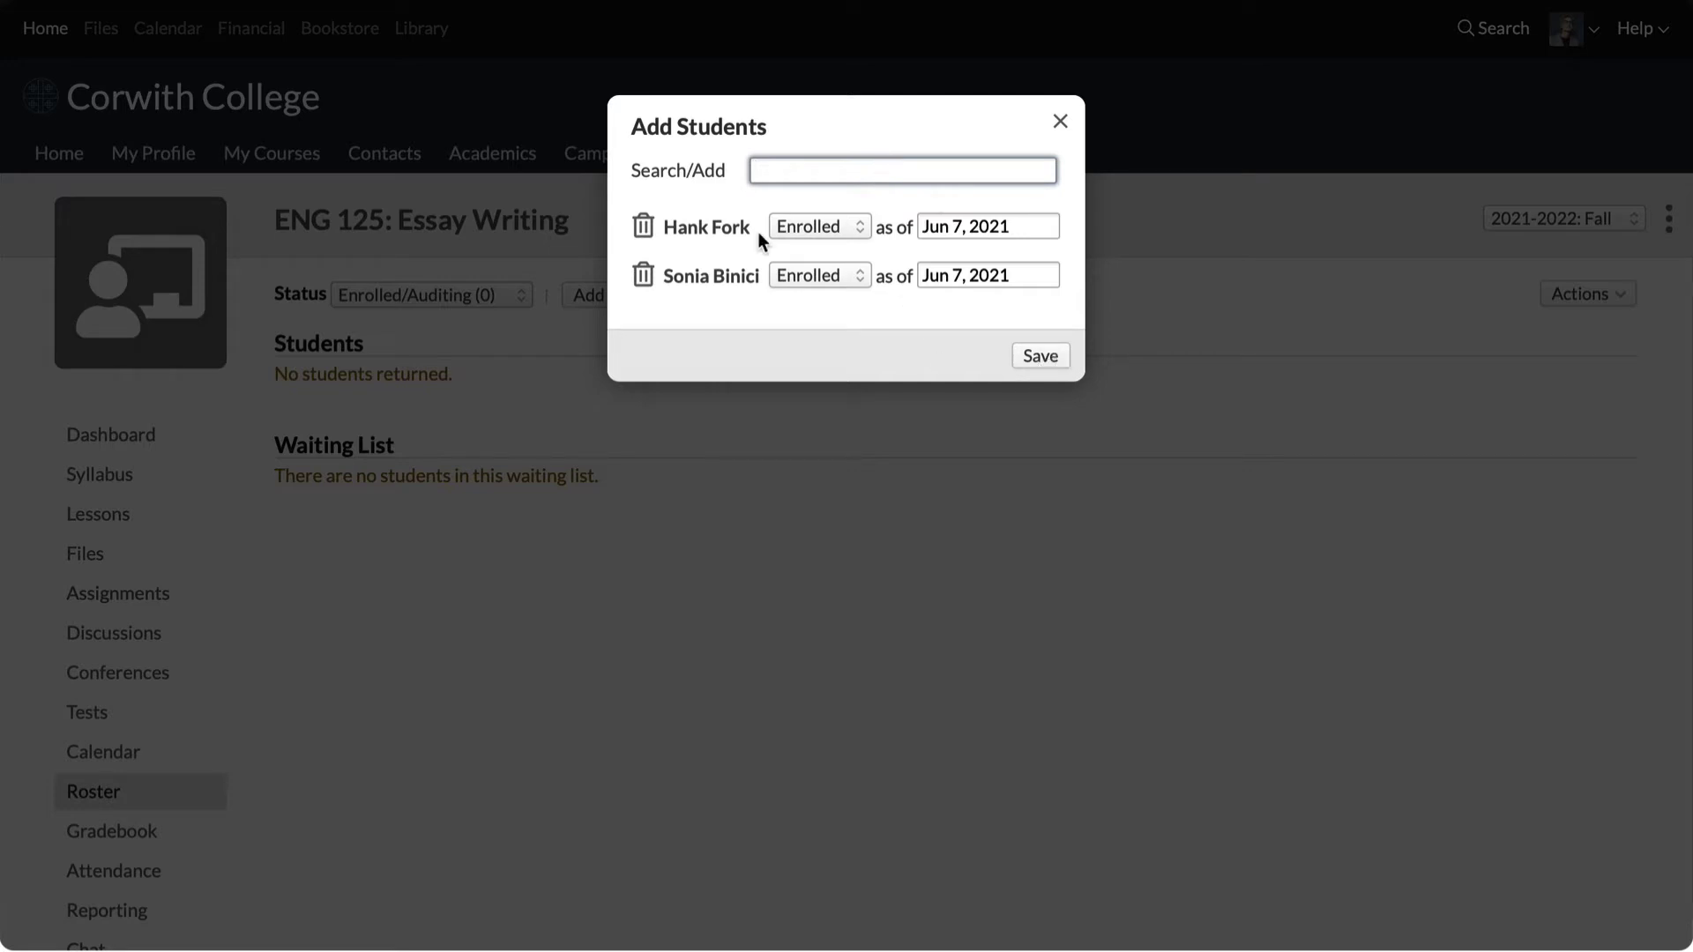
click(1056, 357)
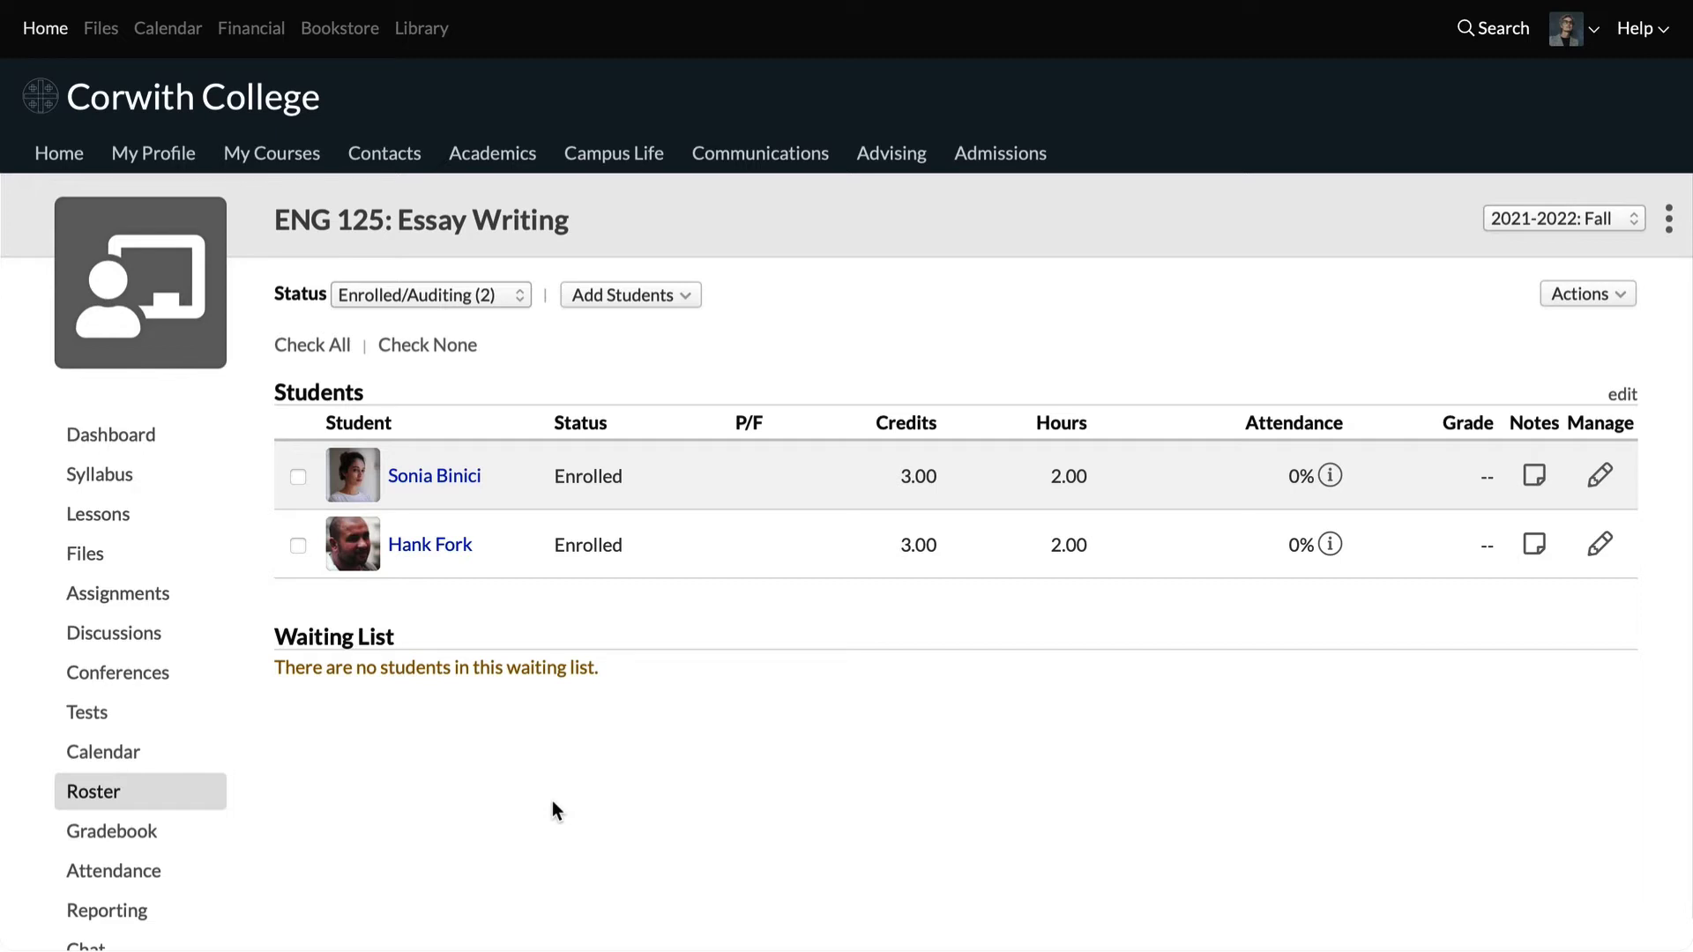
Step: Switch the Academics term view to 2021-2022: Fall and scroll down to its Online Enrollment section
click(477, 155)
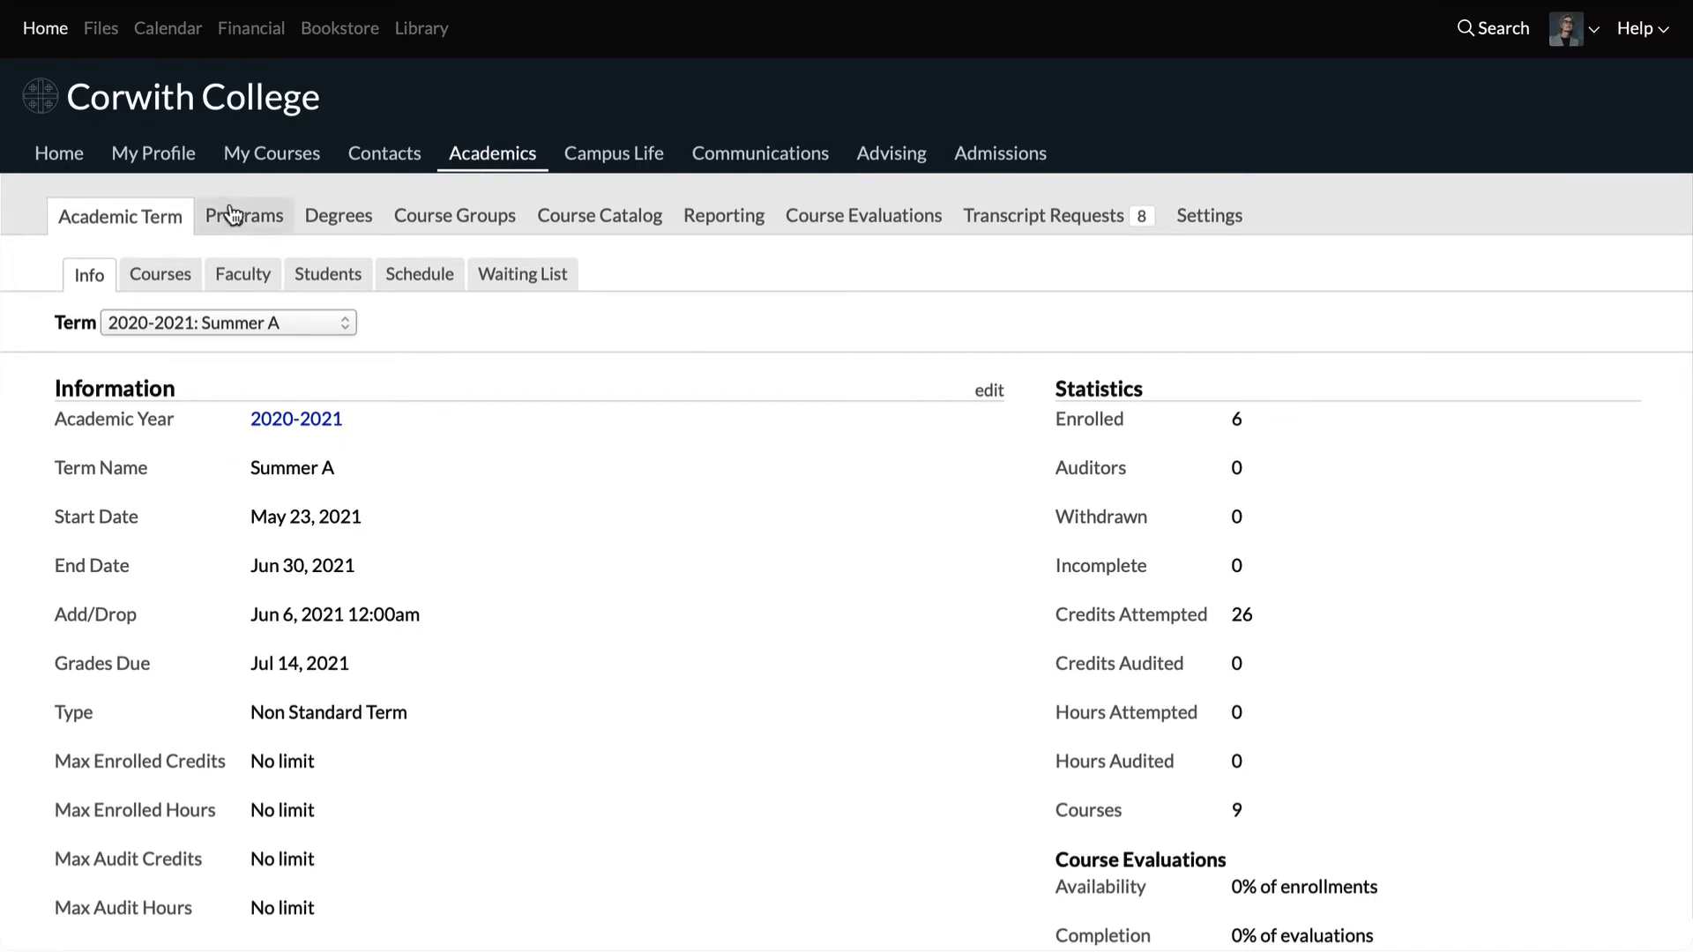
click(161, 321)
click(194, 296)
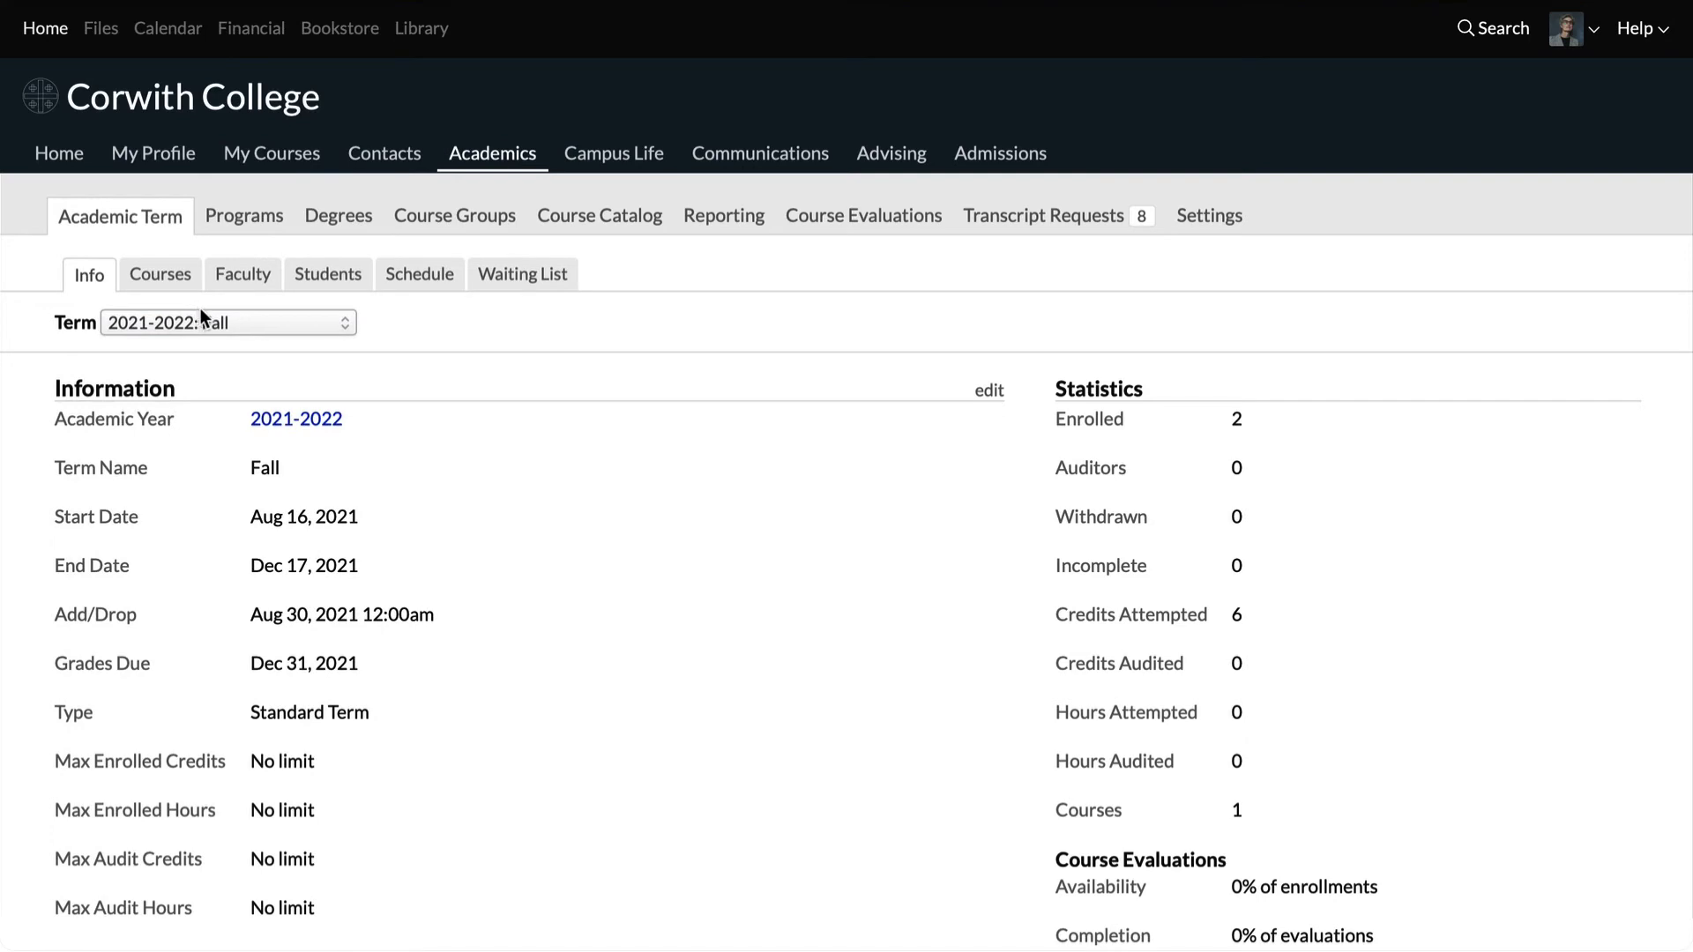
scroll(200, 309, down, 3)
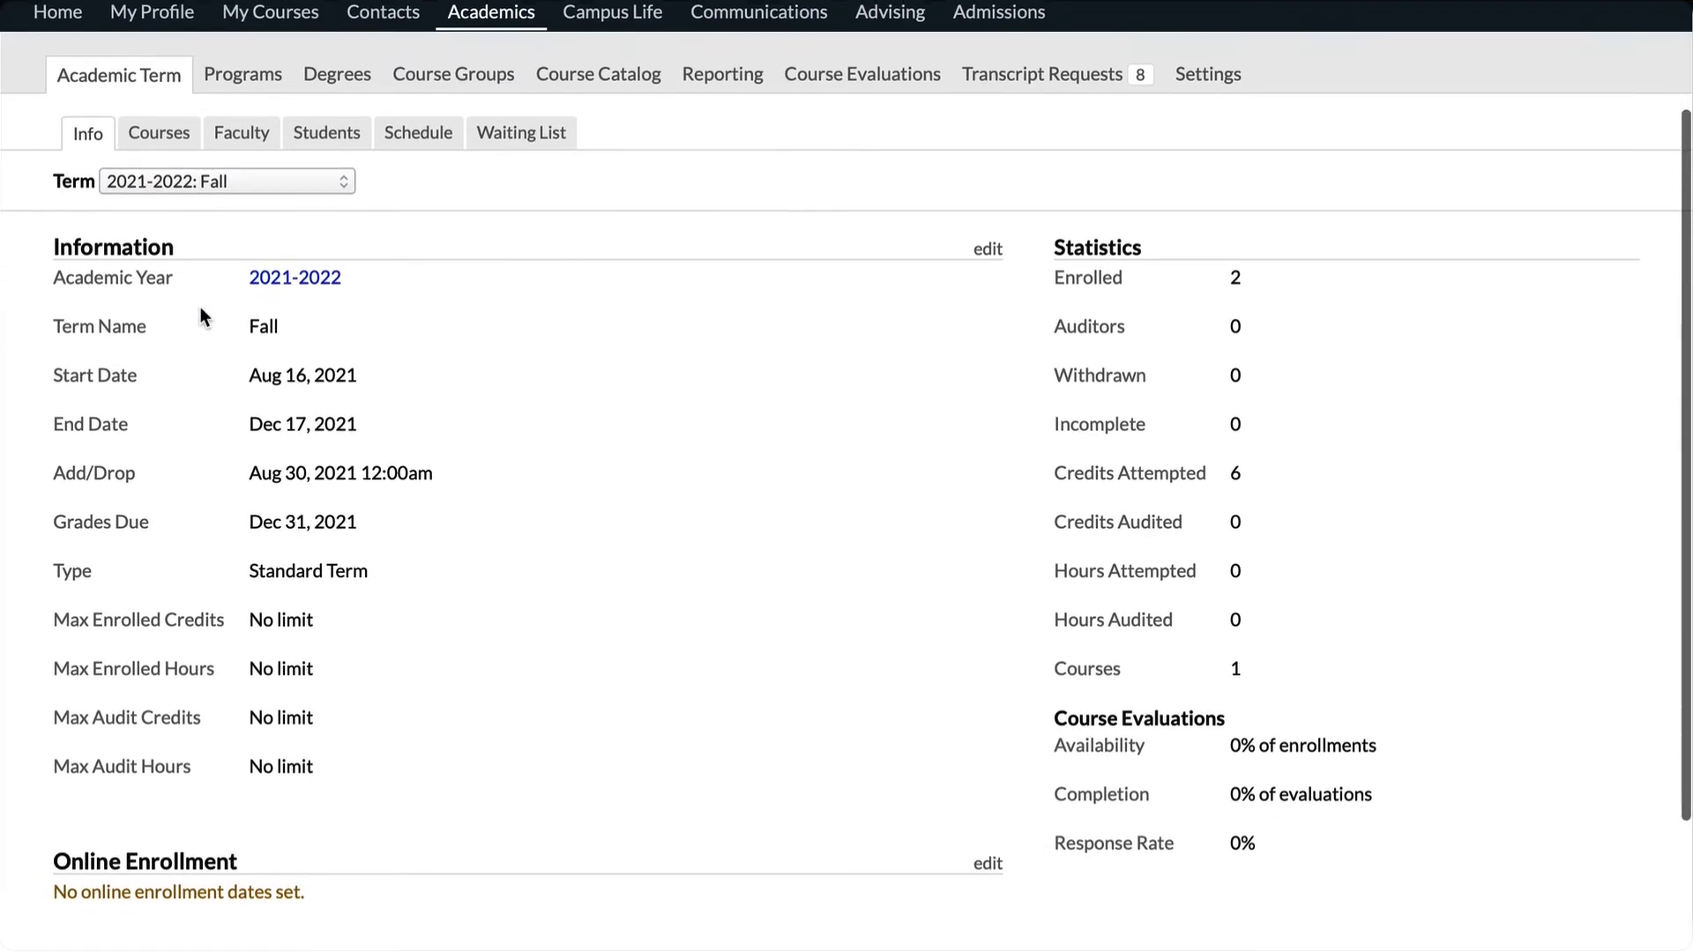
scroll(199, 312, down, 3)
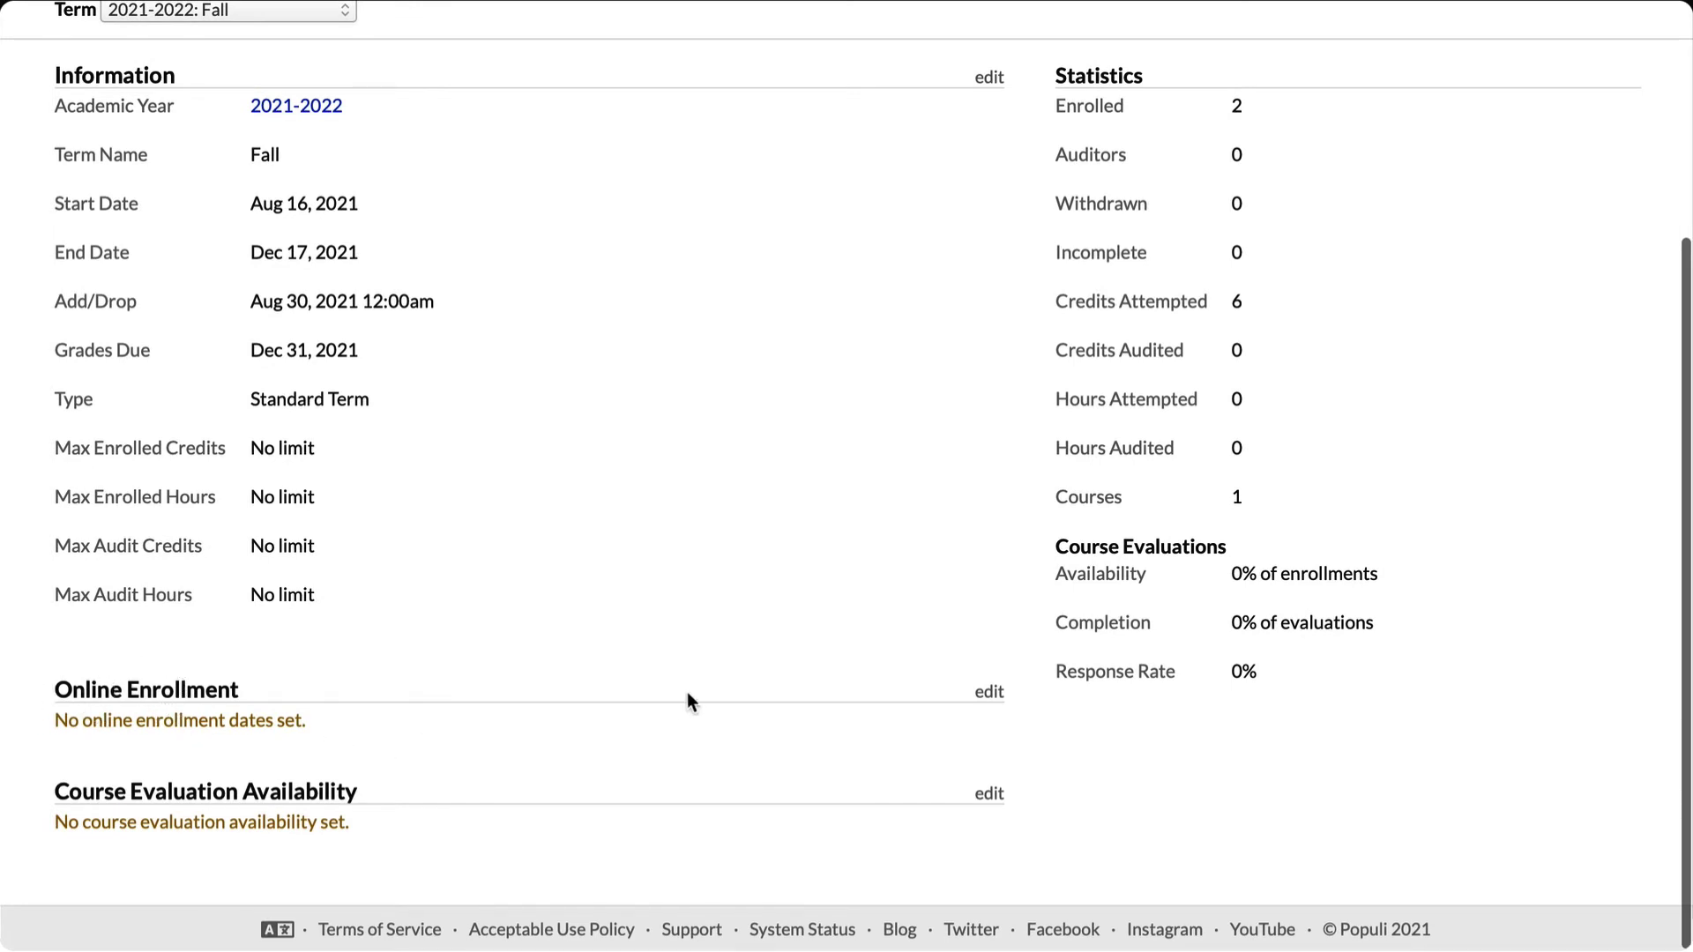
Step: Set the Everyone online enrollment window to start June 6 and end Aug 30, 2021 12:00am
click(989, 694)
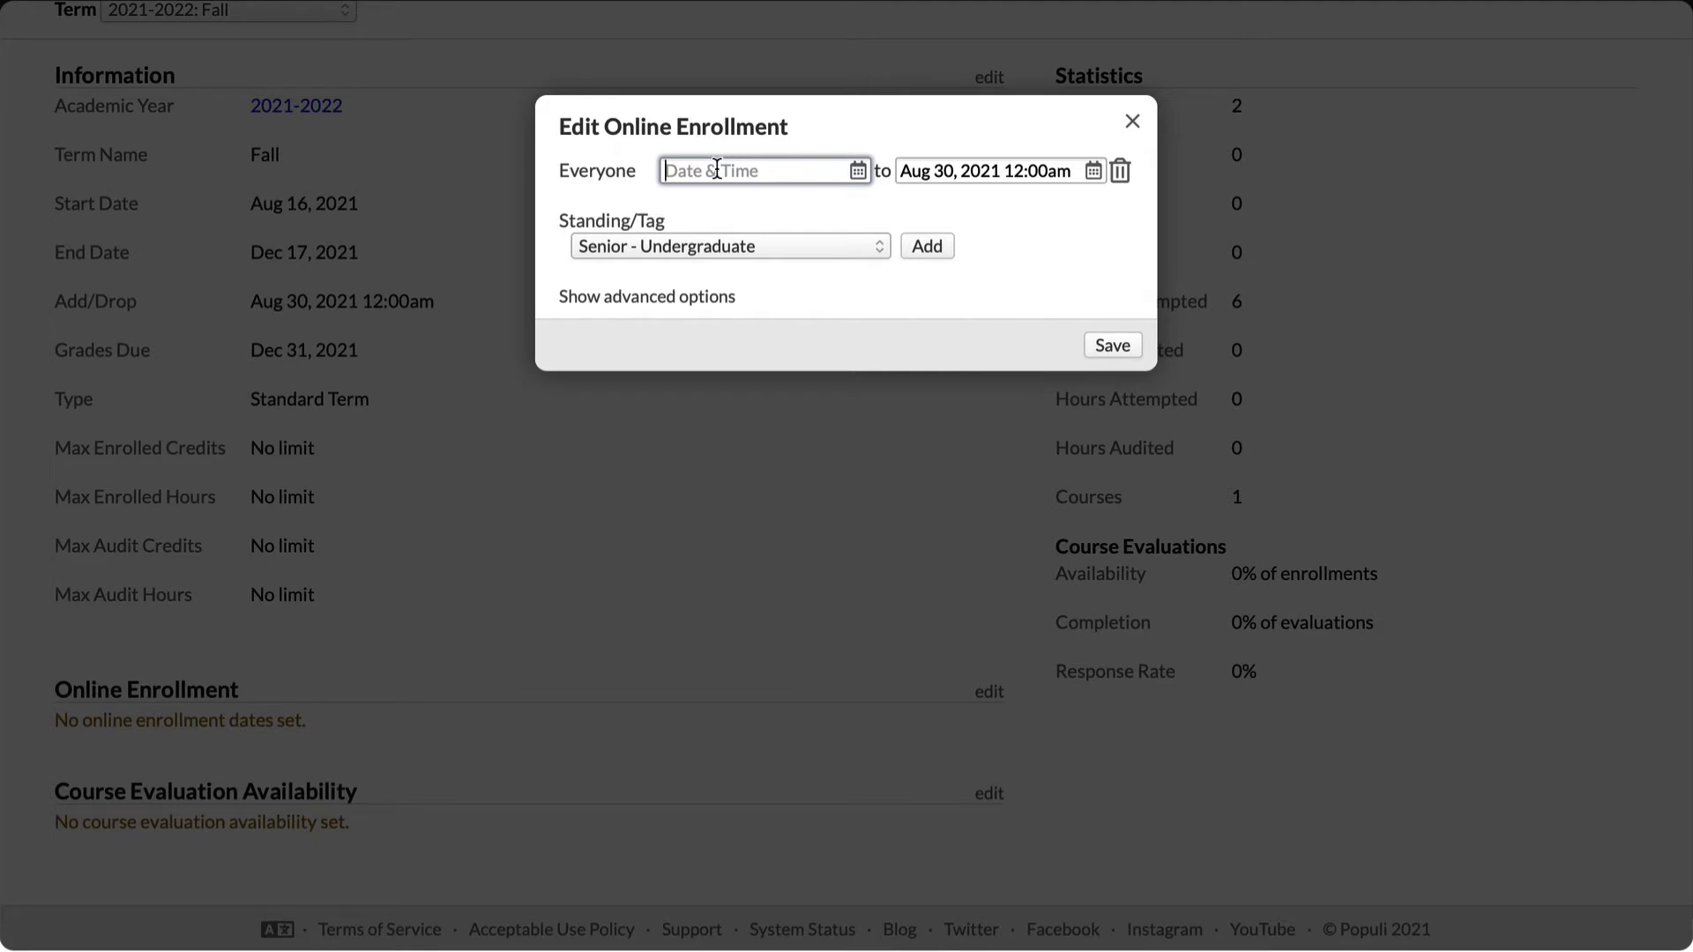
text(Jun)
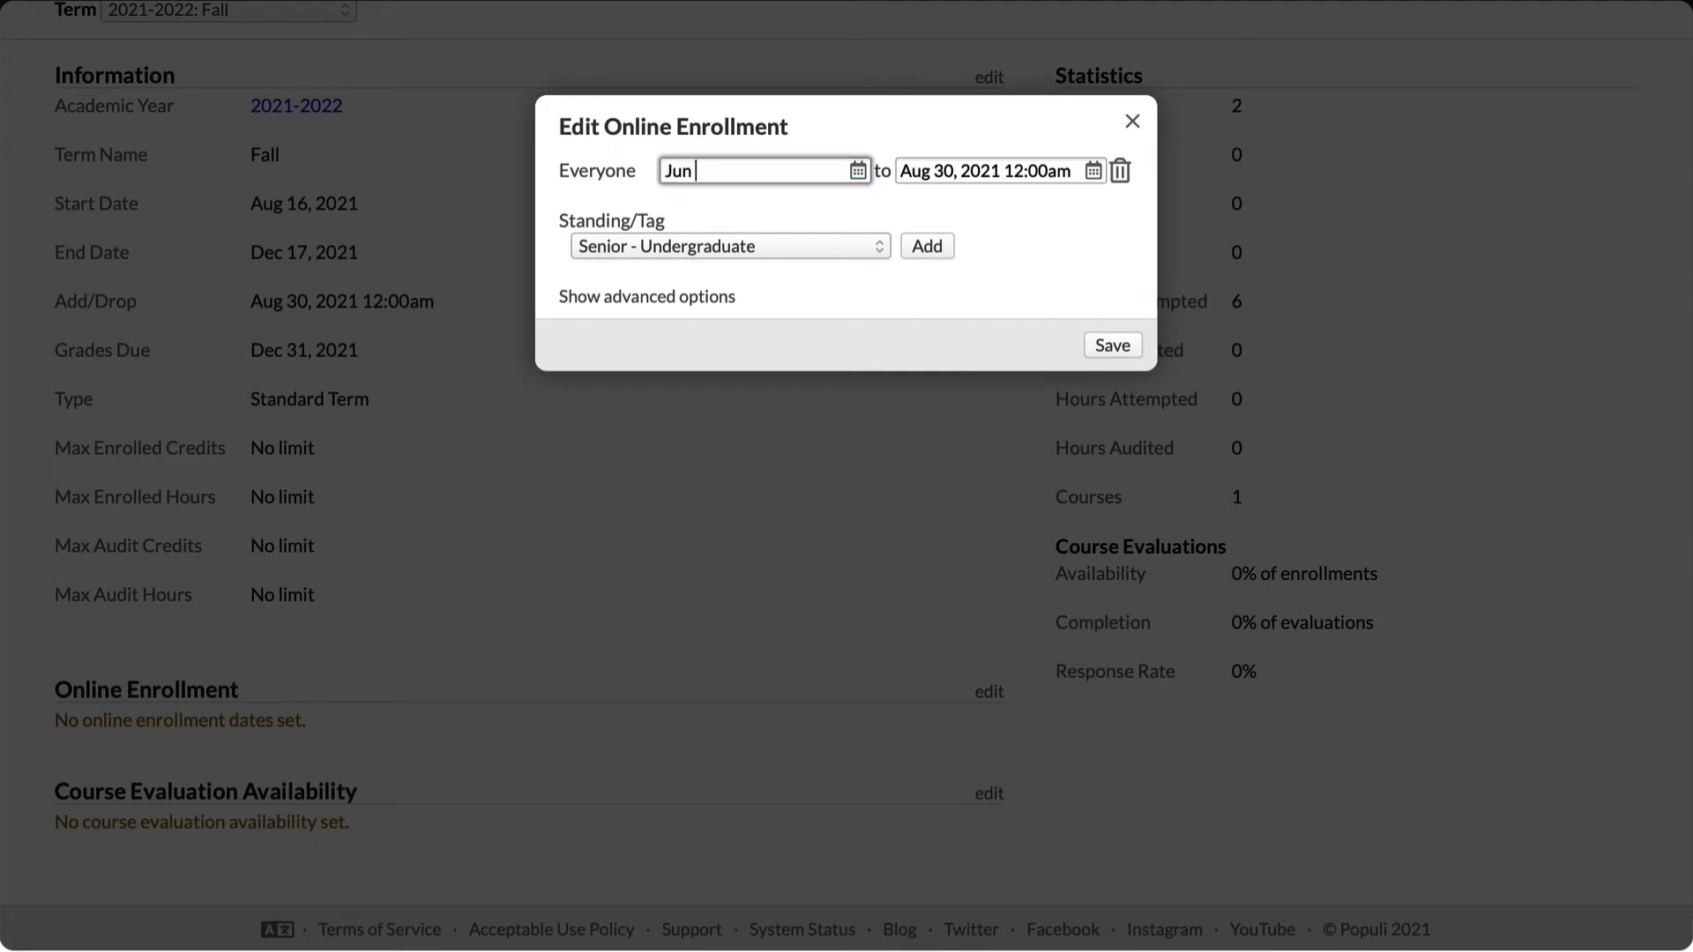
key(BackSpace)
text(e 6)
click(1037, 172)
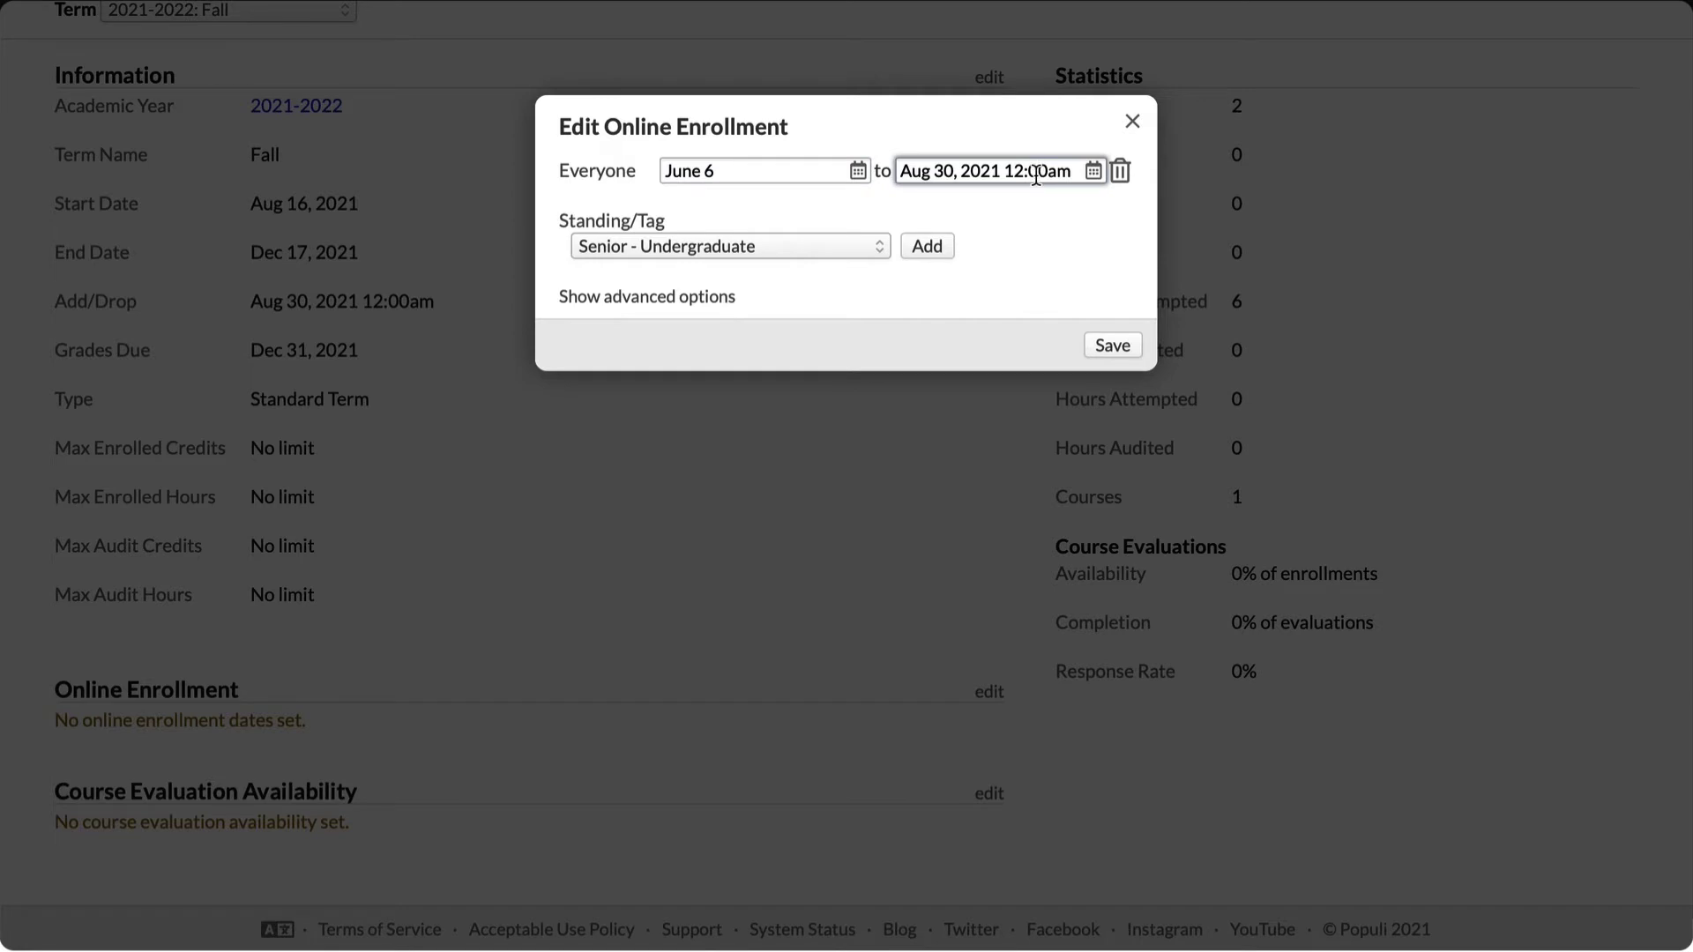
triple_click(1036, 174)
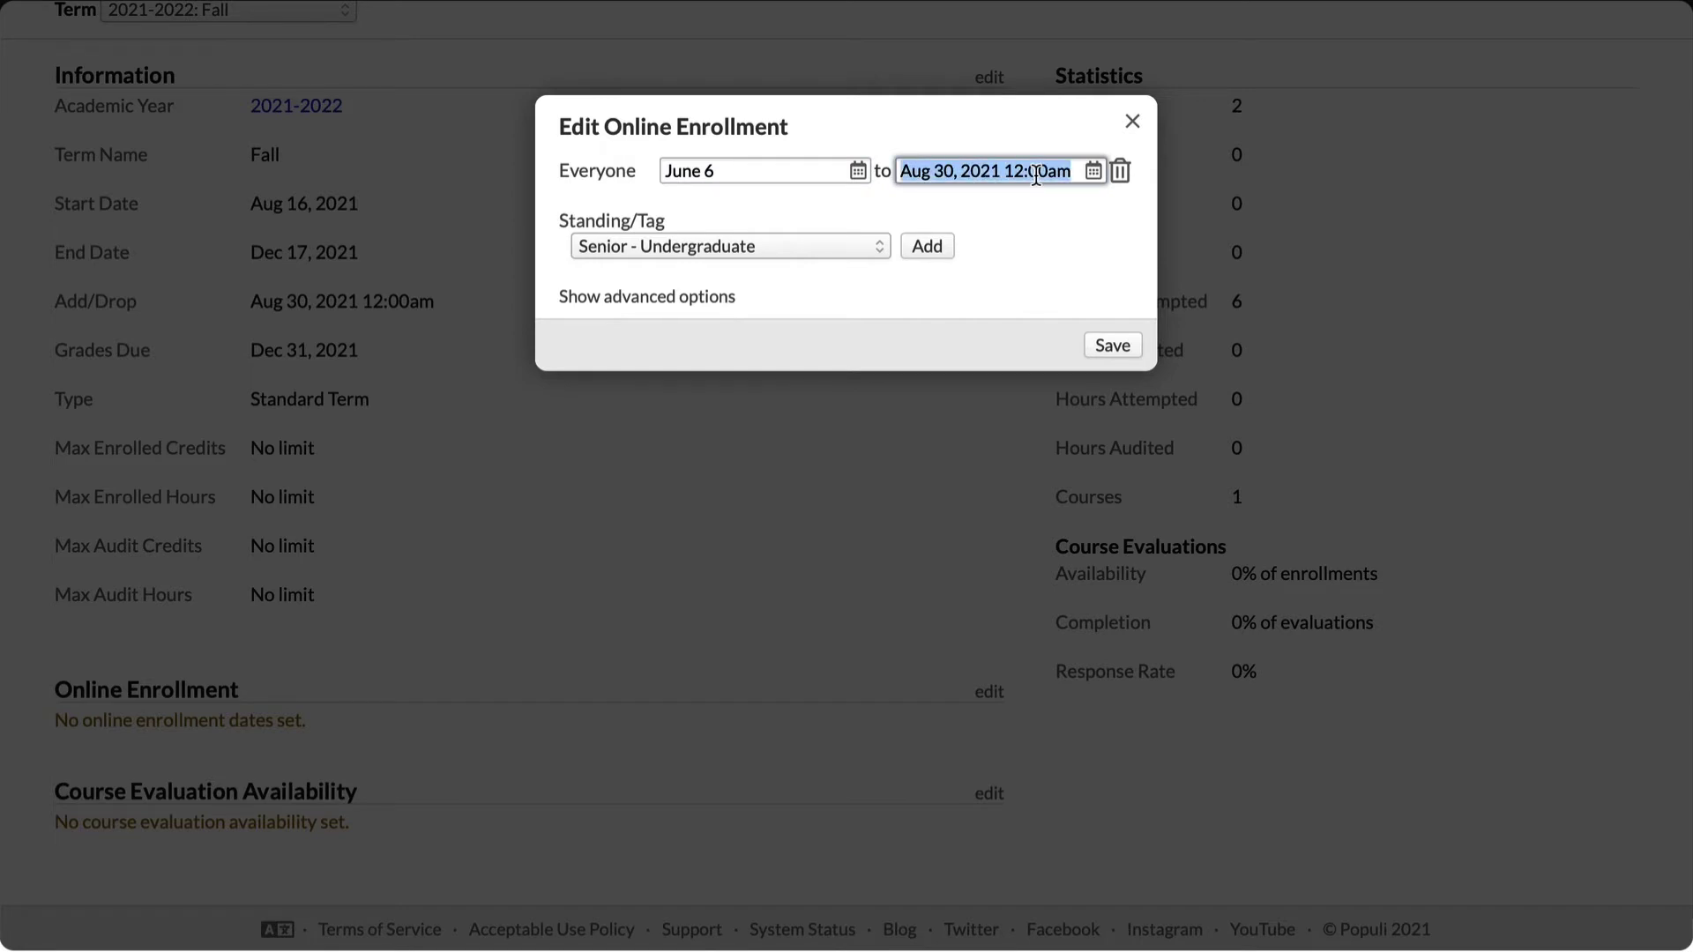
click(1036, 173)
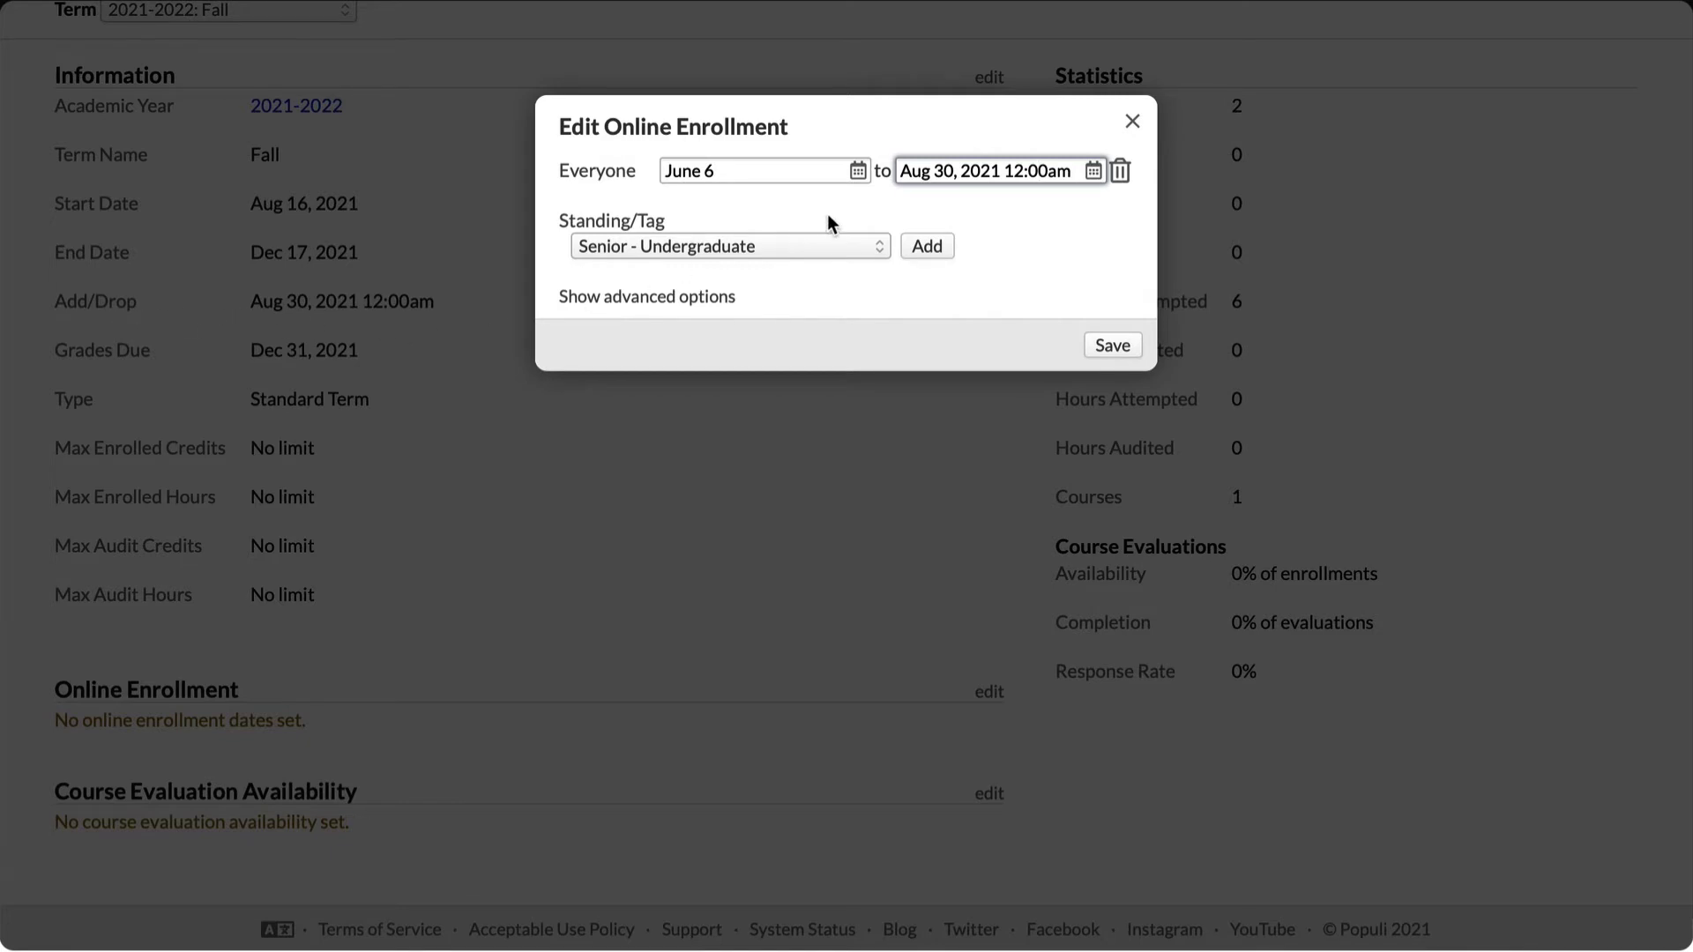
scroll(887, 190, up, 1)
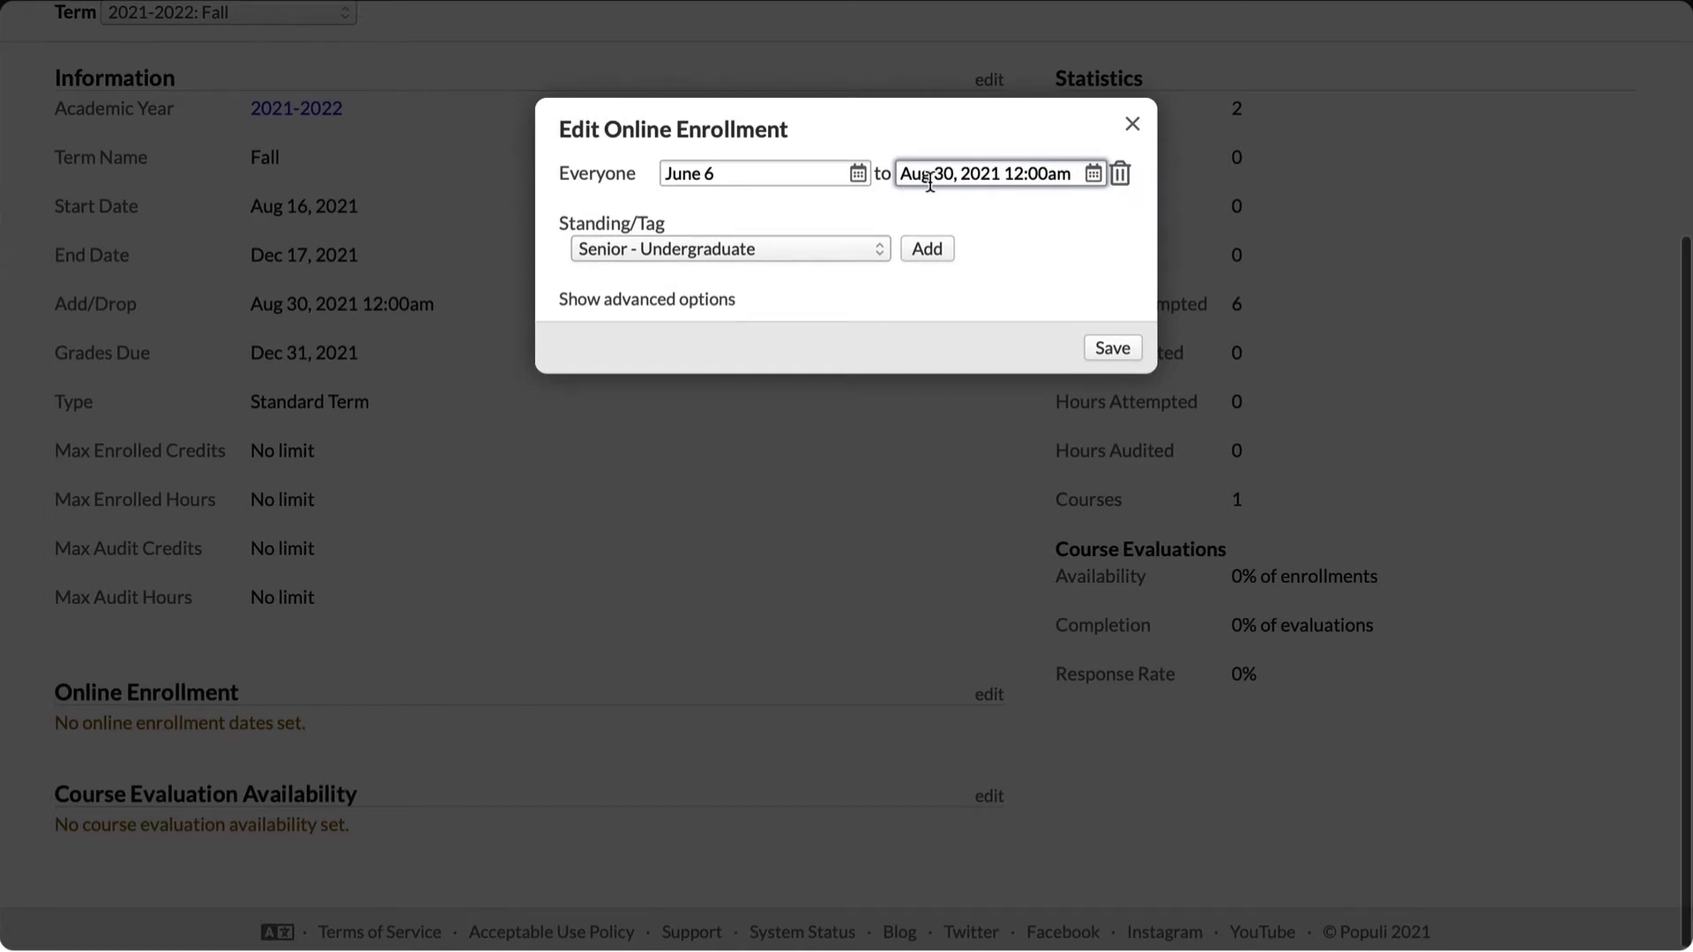
scroll(918, 179, up, 1)
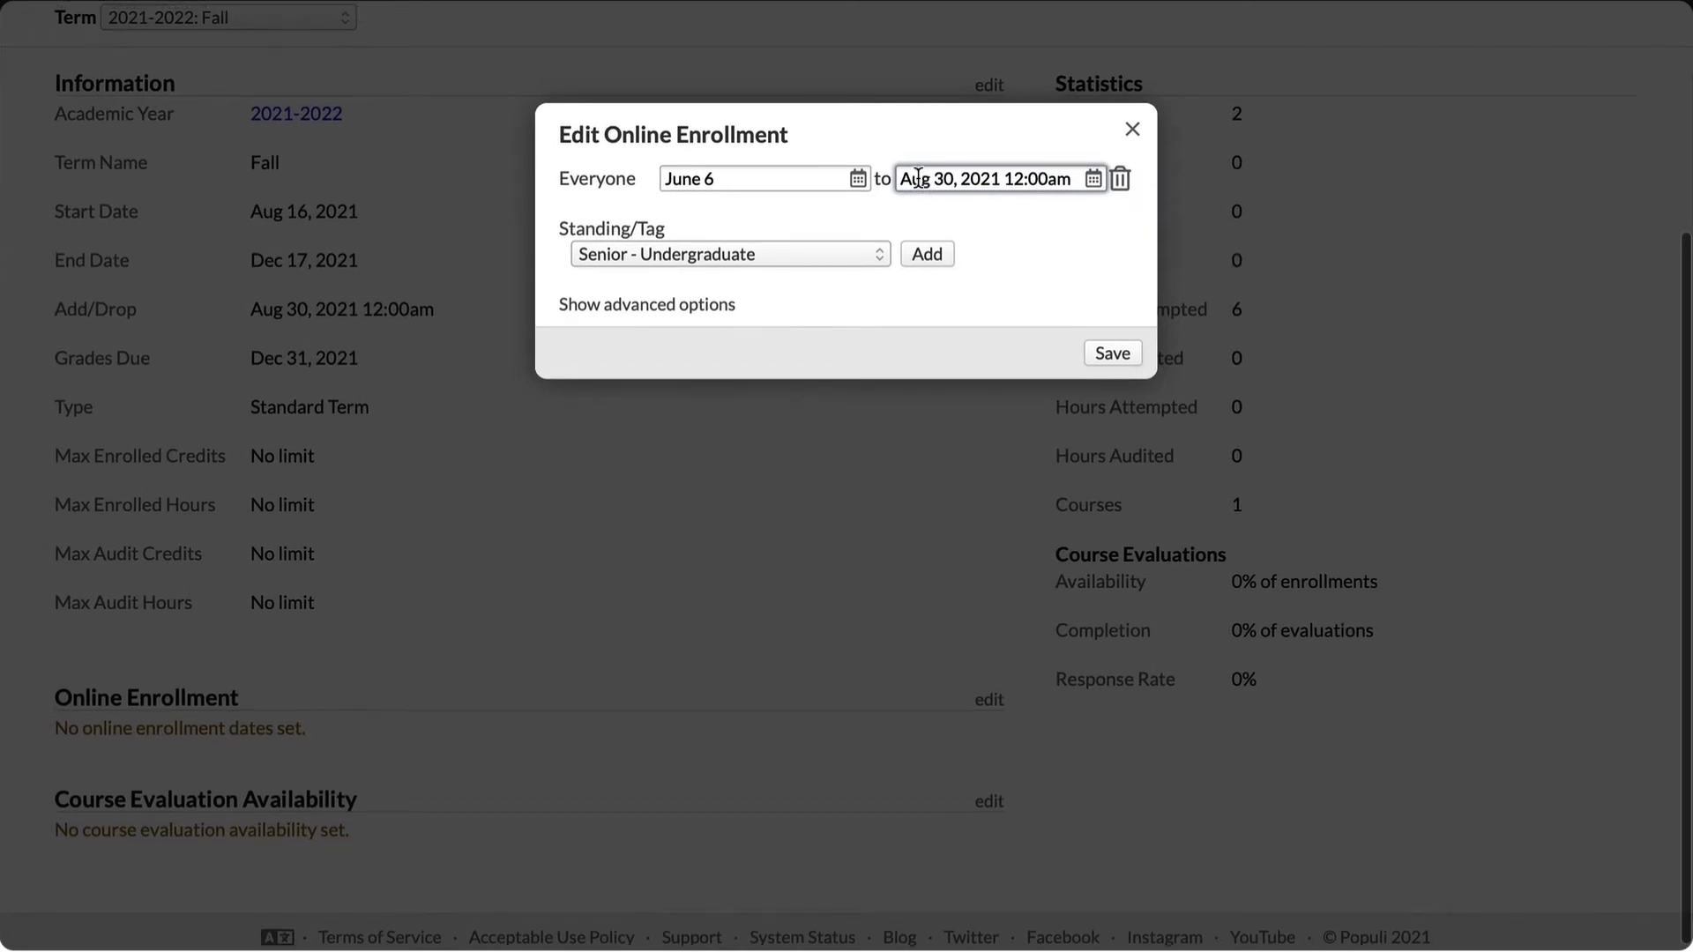
scroll(918, 179, up, 1)
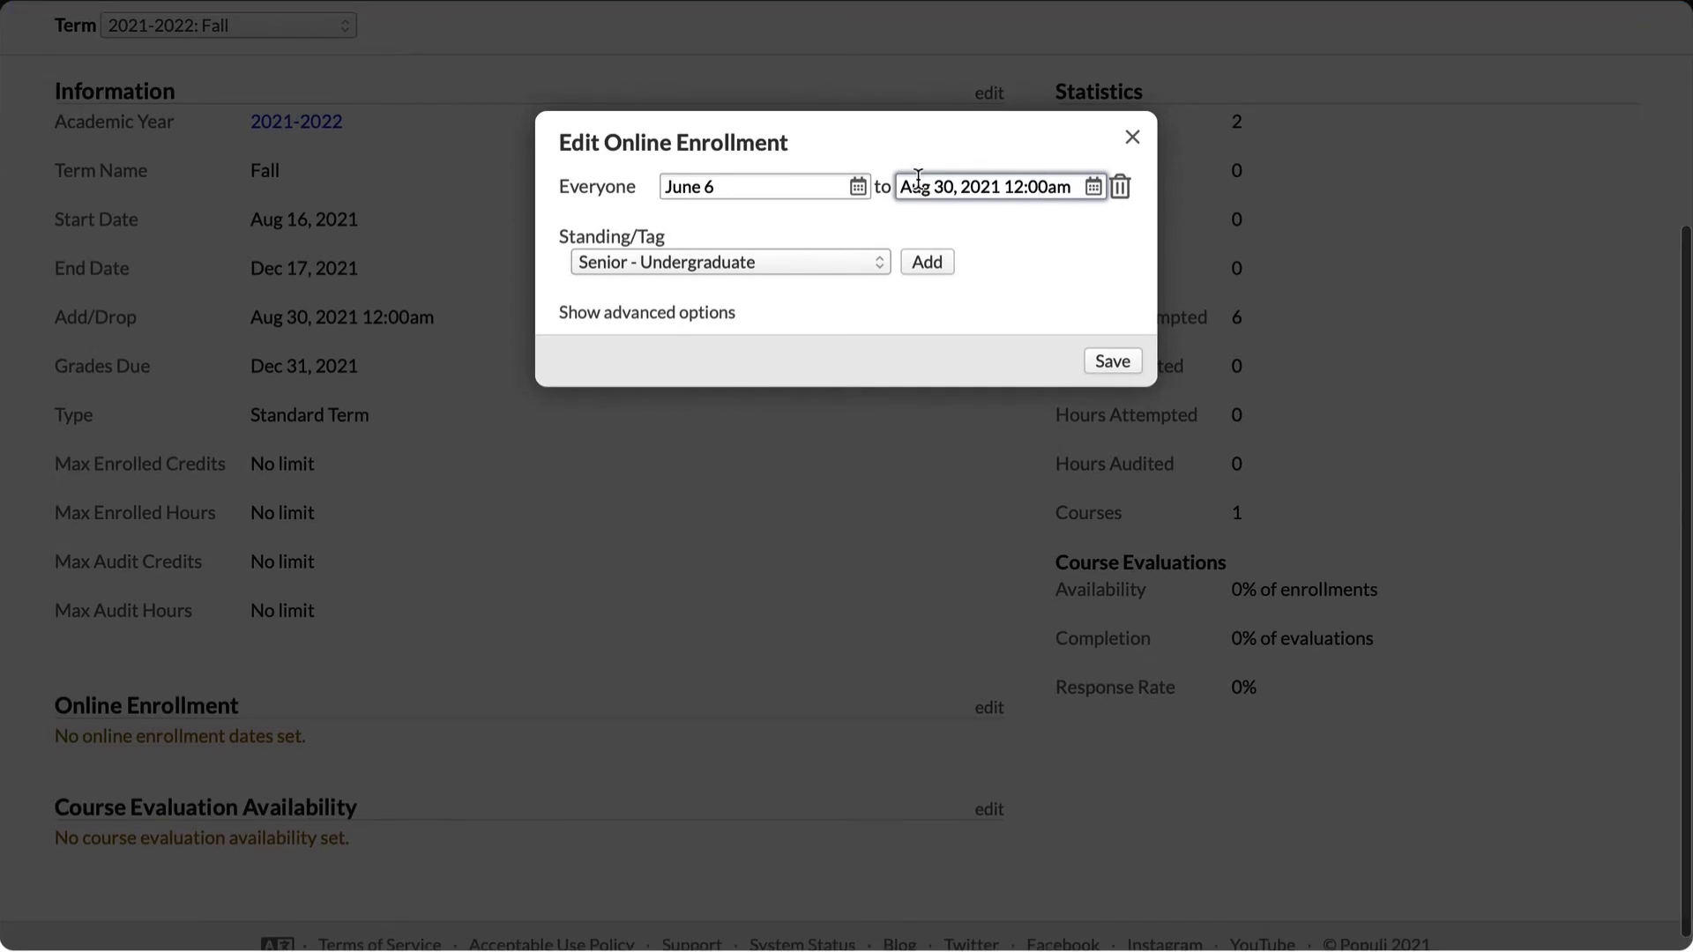
triple_click(918, 179)
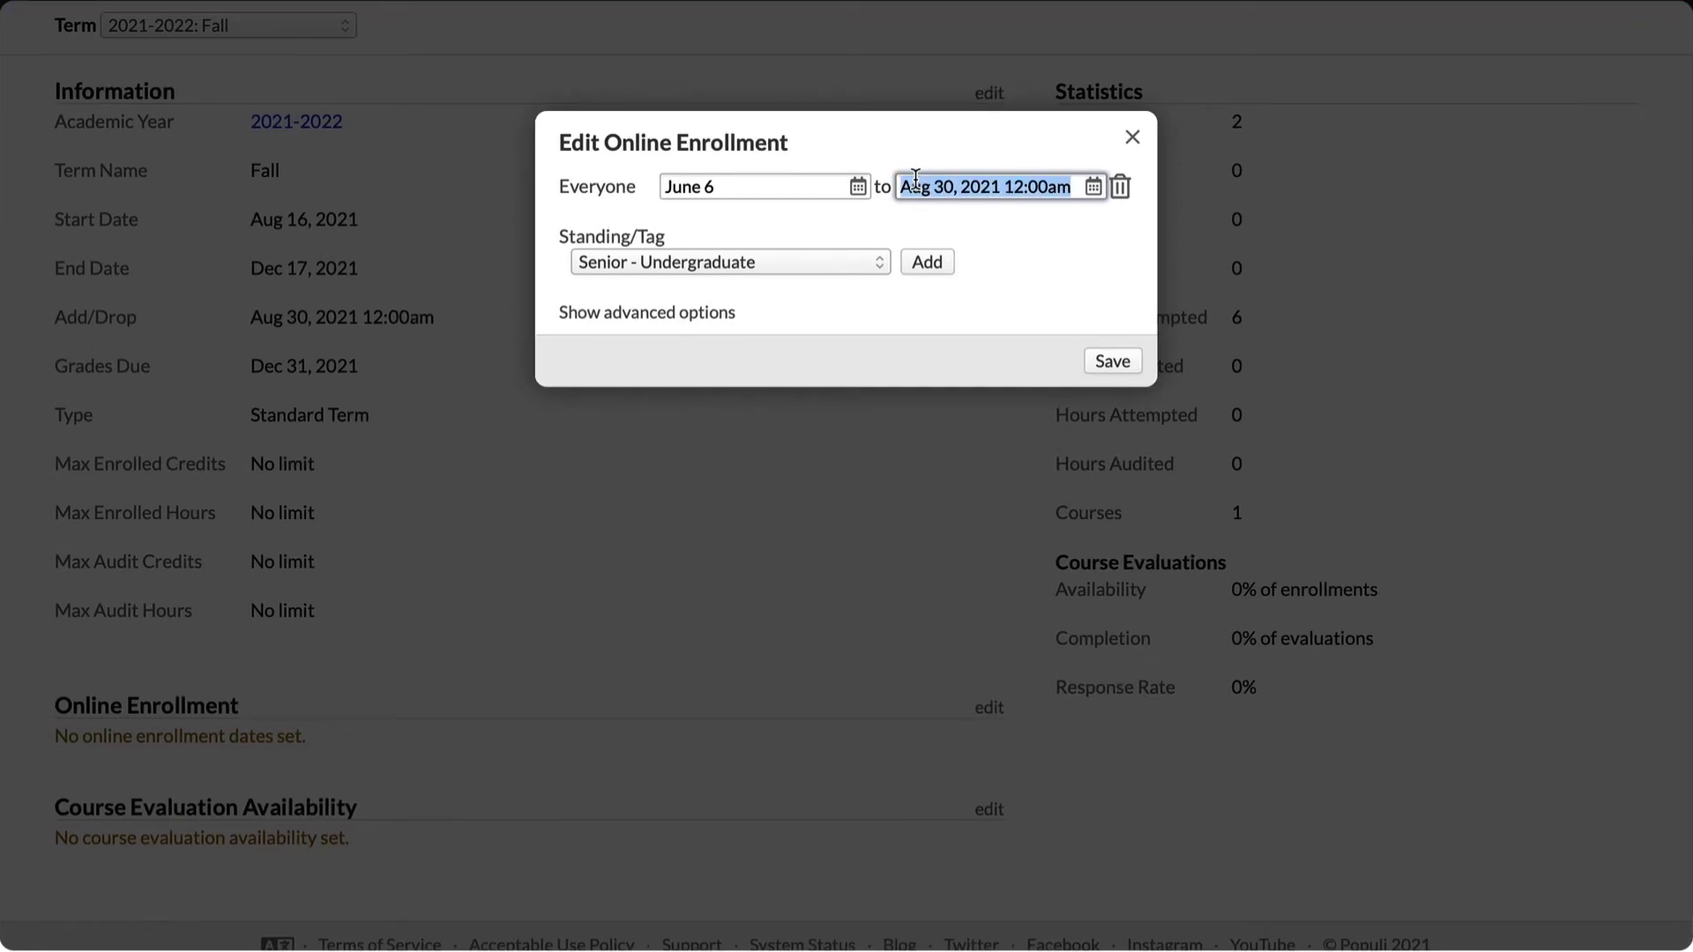
click(978, 254)
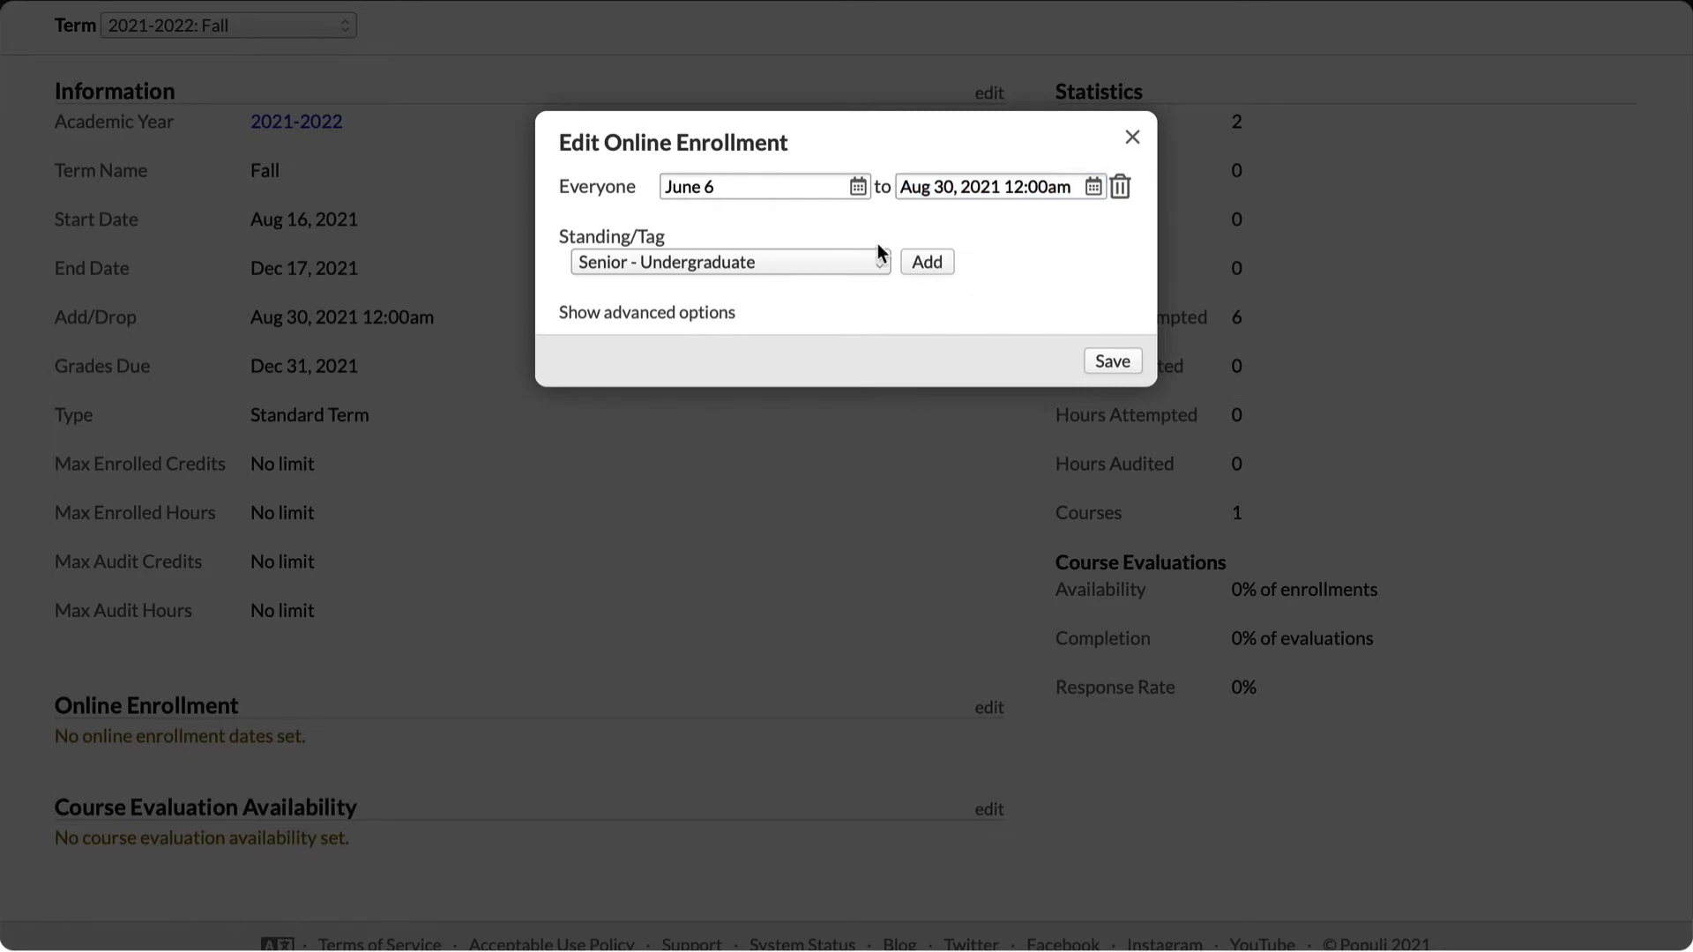
Step: Add and then delete a Senior - Undergraduate window, and save the Jun 6 to Aug 30 dates for everyone
click(787, 264)
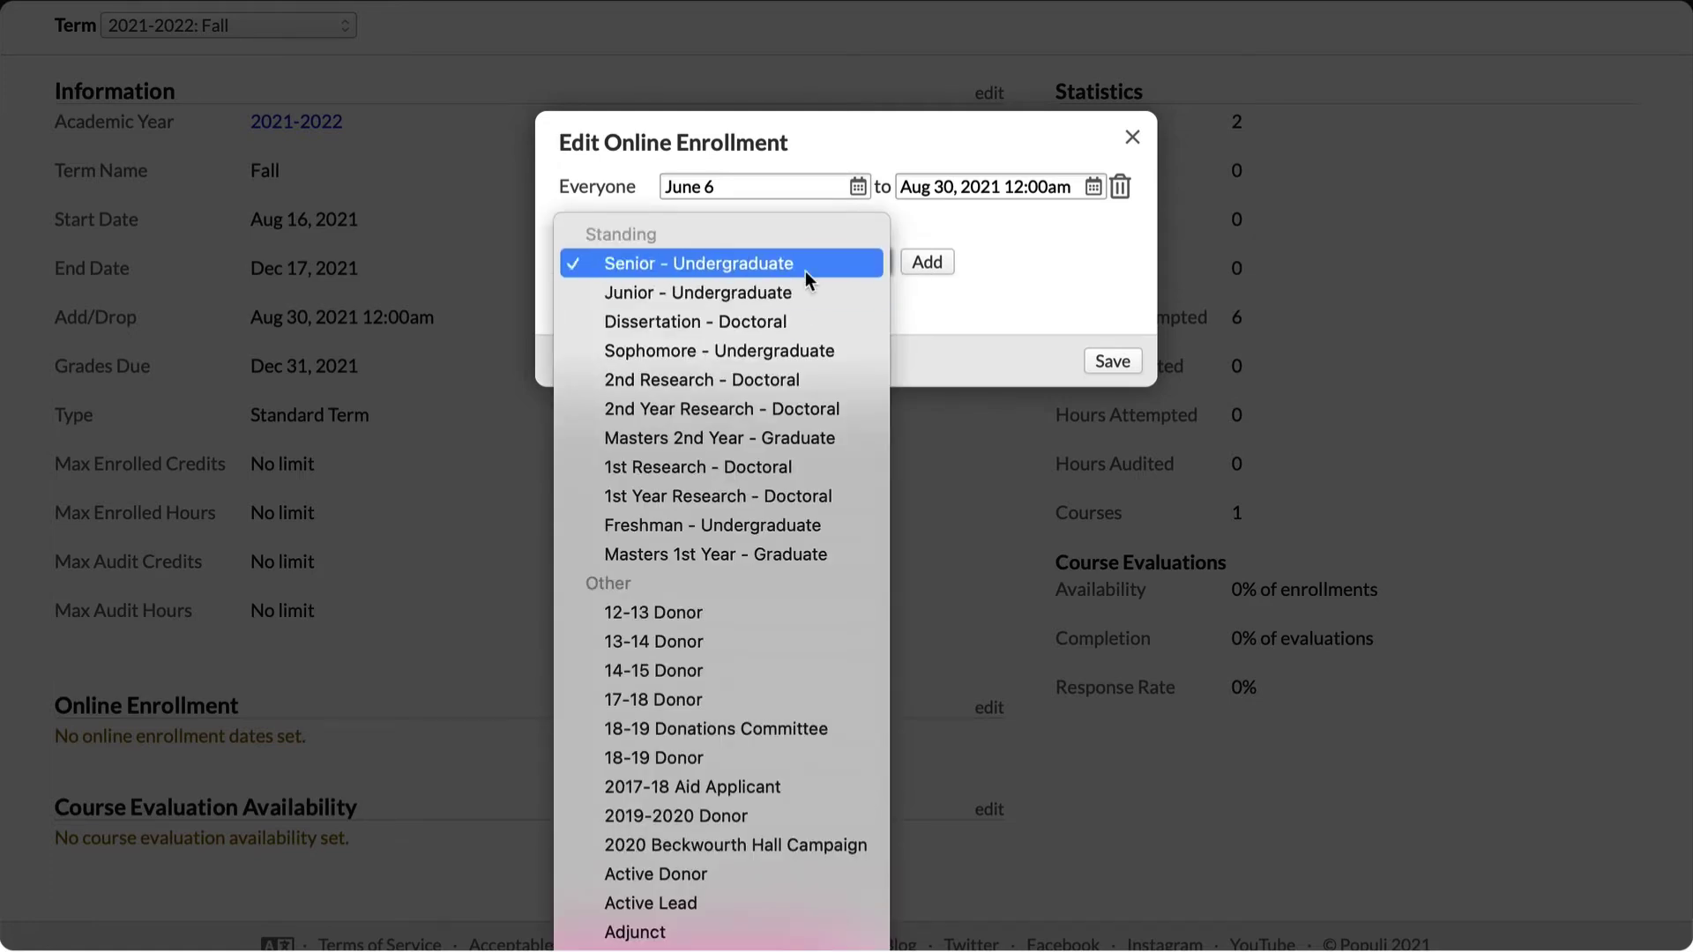
click(806, 266)
click(927, 262)
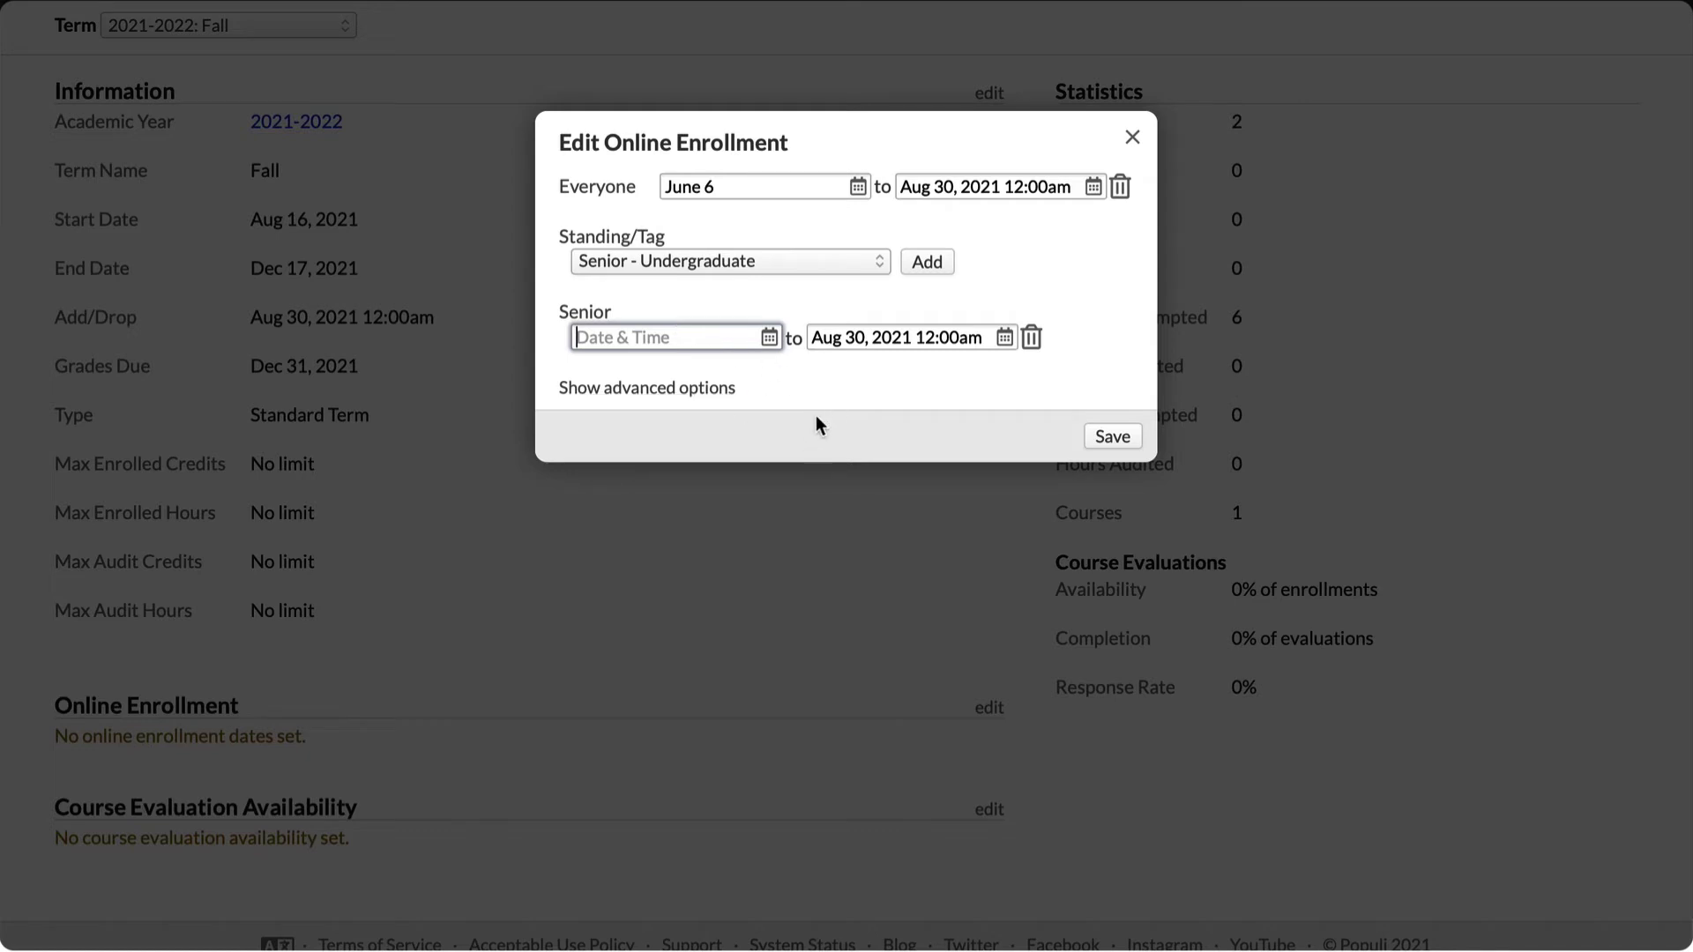
click(839, 378)
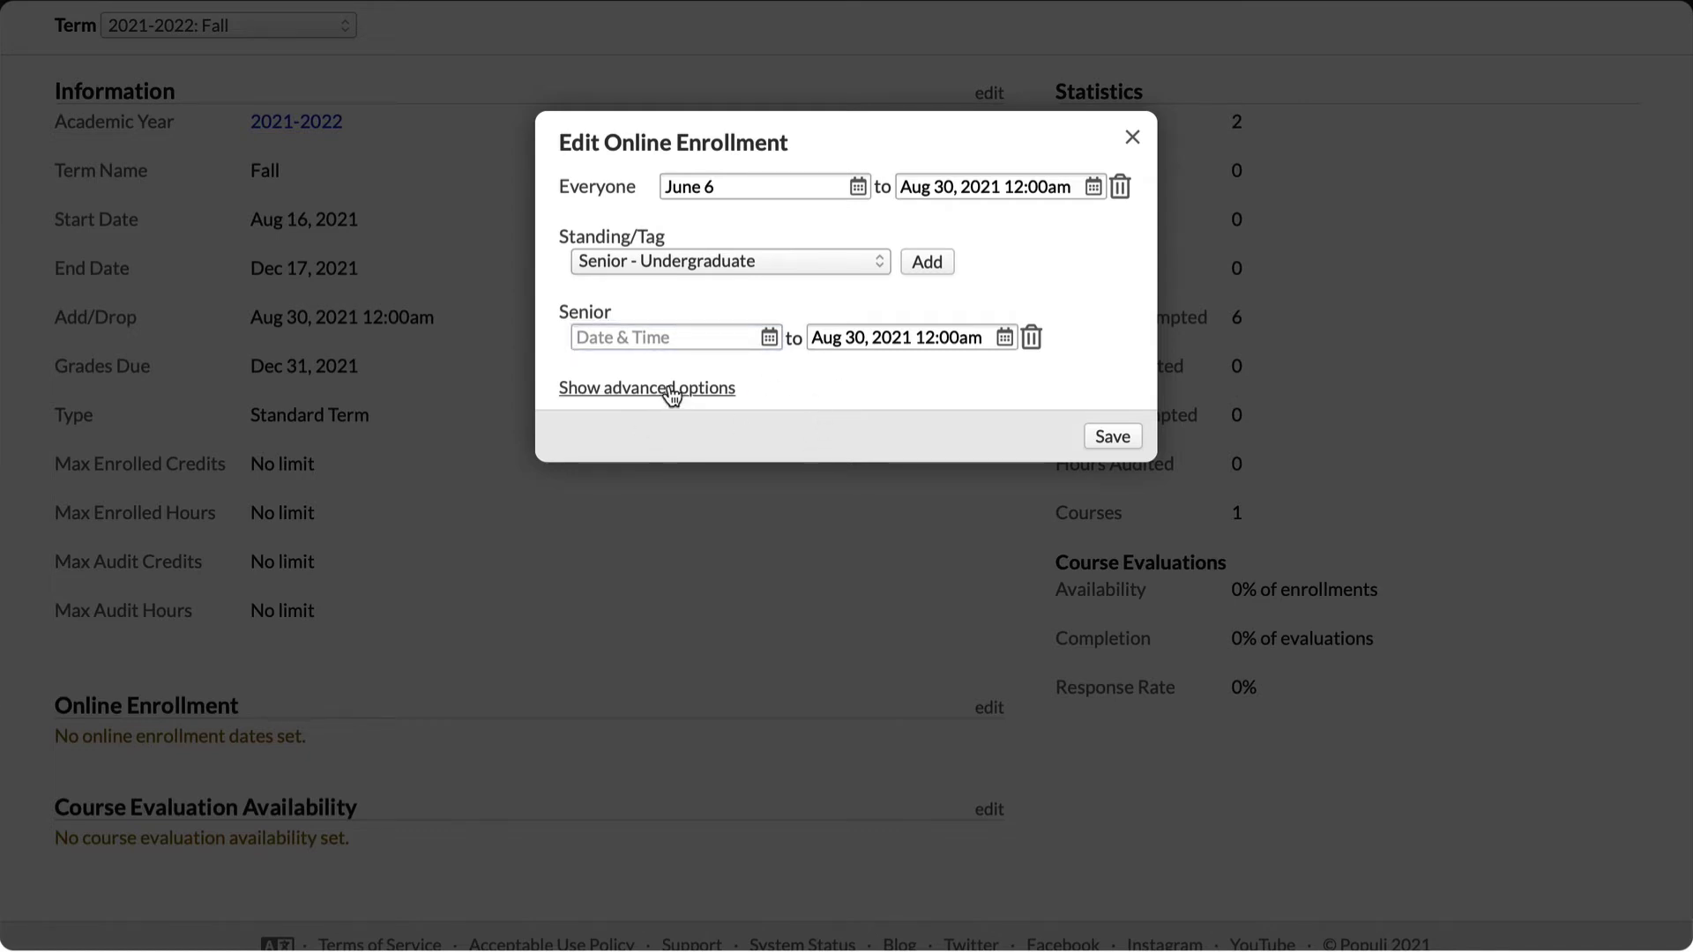
click(1030, 340)
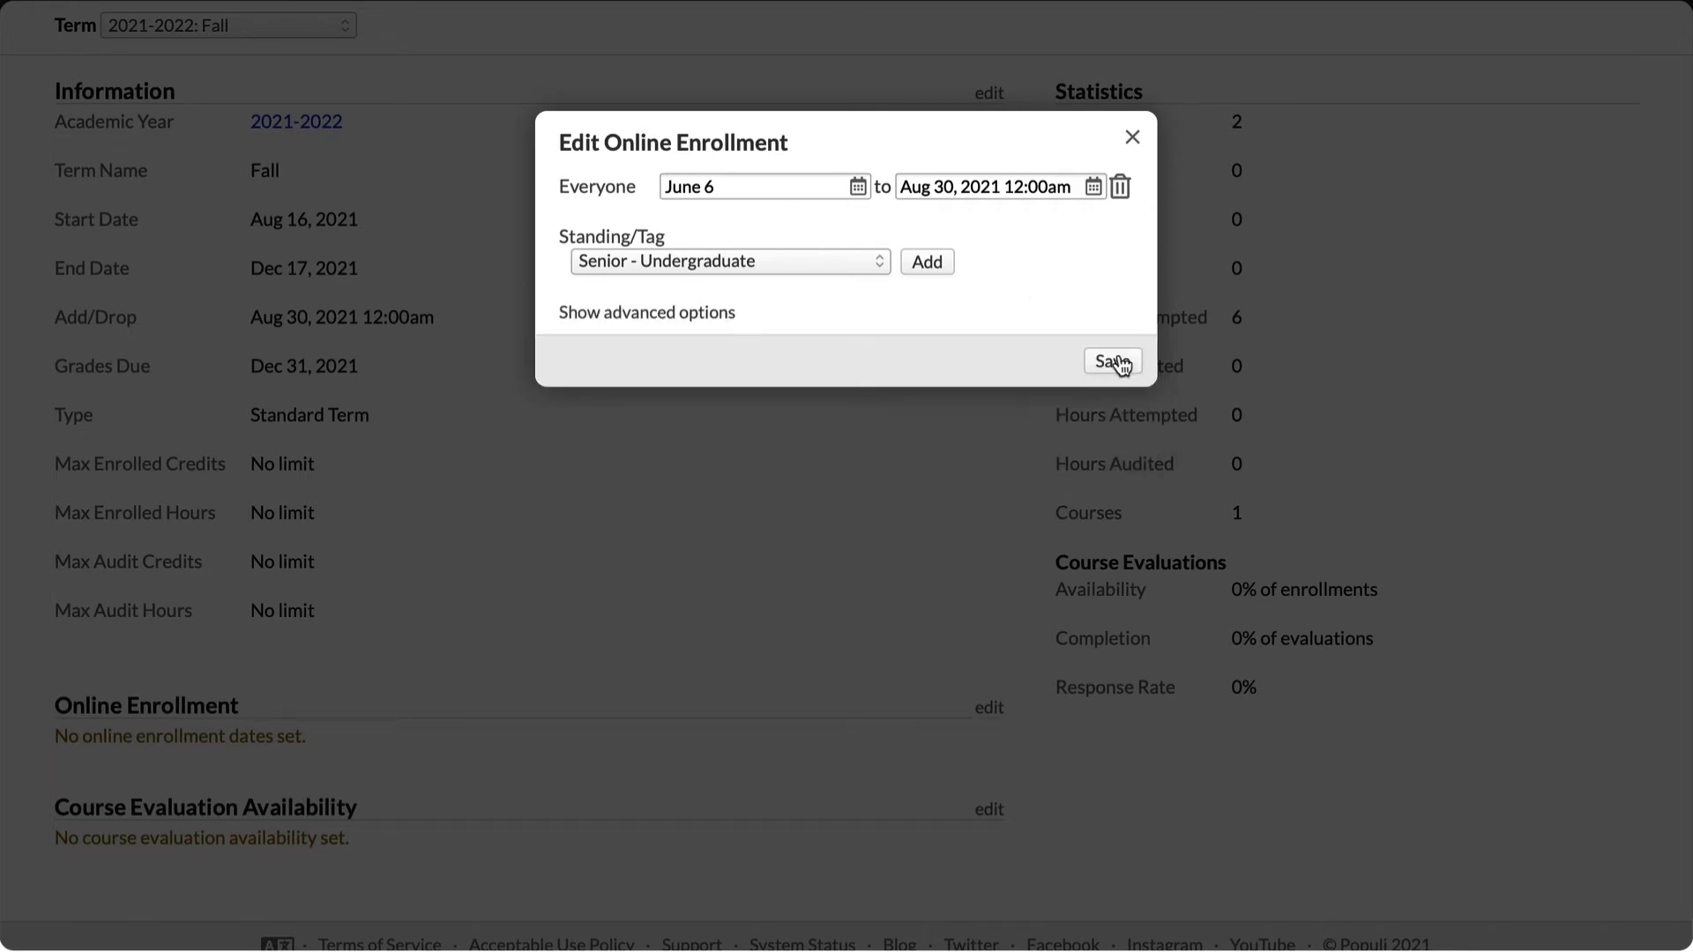
click(1113, 362)
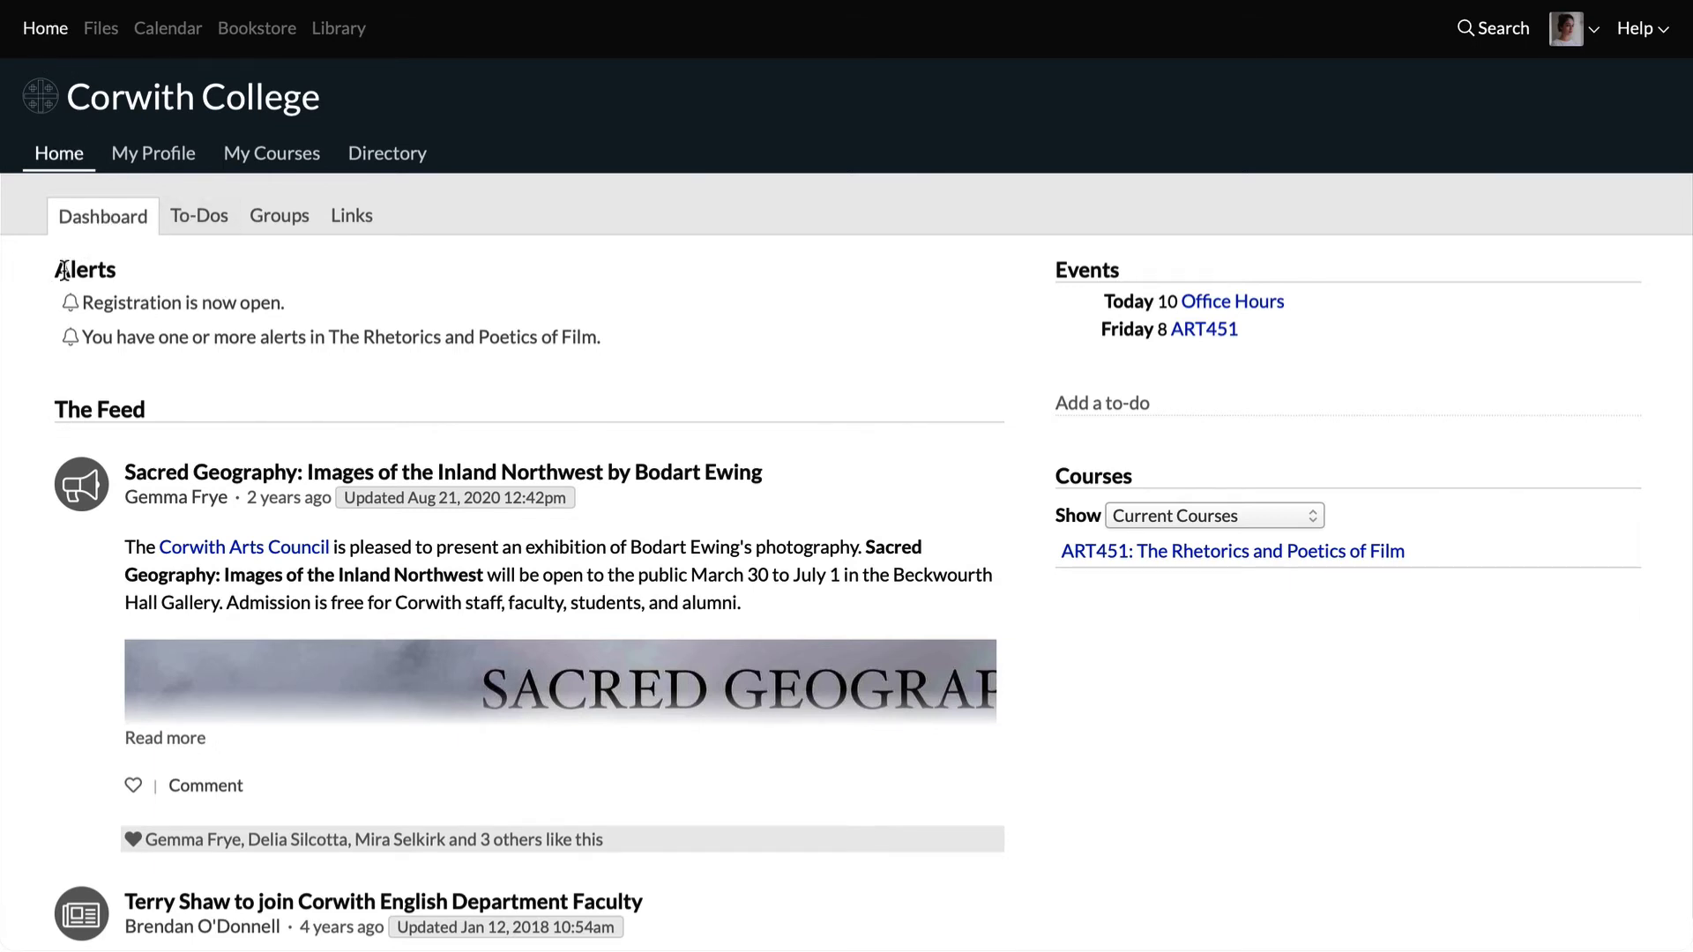
Step: Follow the 'Registration is now open.' alert to the student's 2021-2022: Fall Registration tab
click(128, 310)
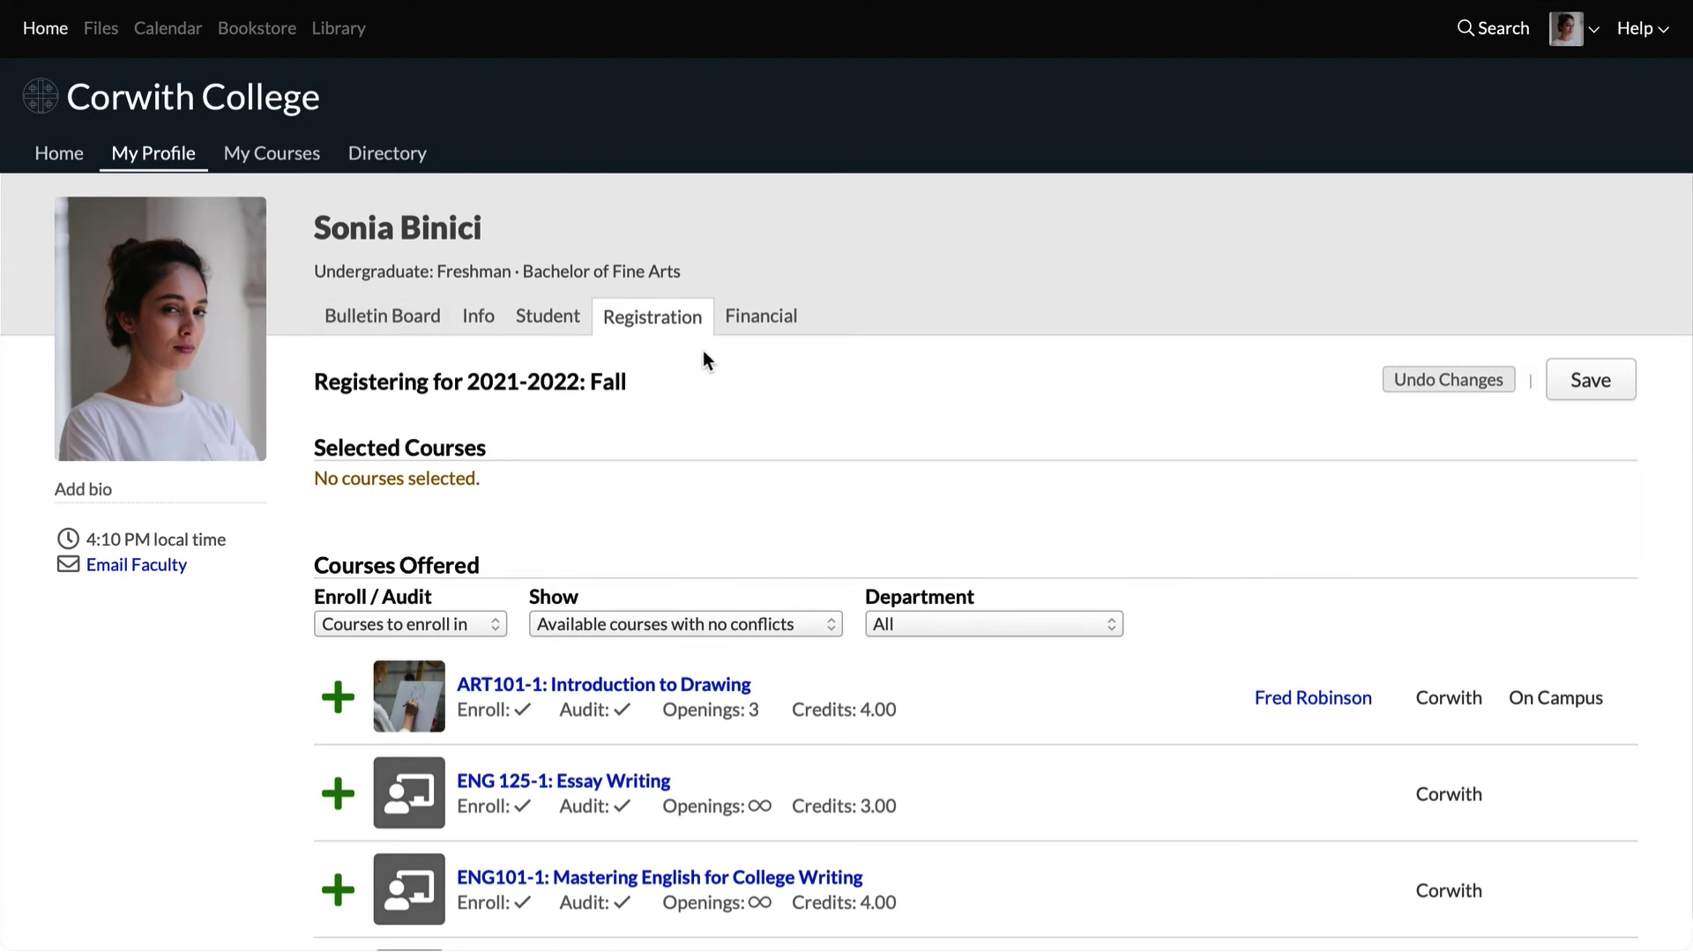
Step: Reopen the Registration tab via Home and My Profile and confirm ENG 125-1 is among the offered courses
scroll(702, 353, down, 1)
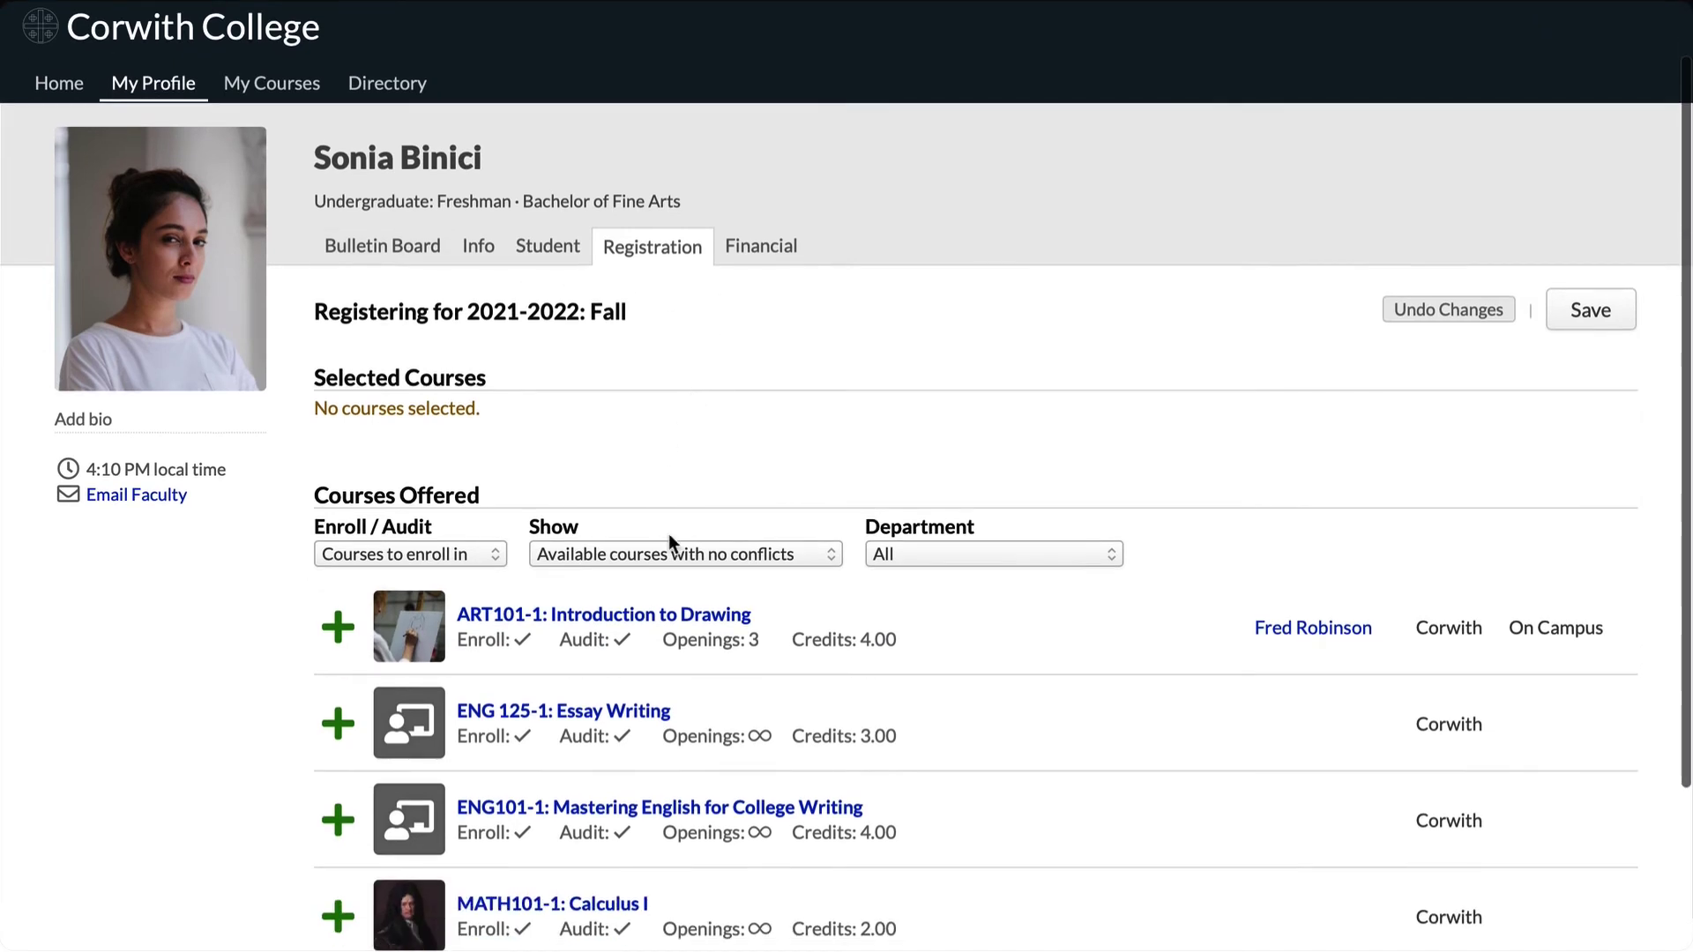
scroll(661, 520, down, 3)
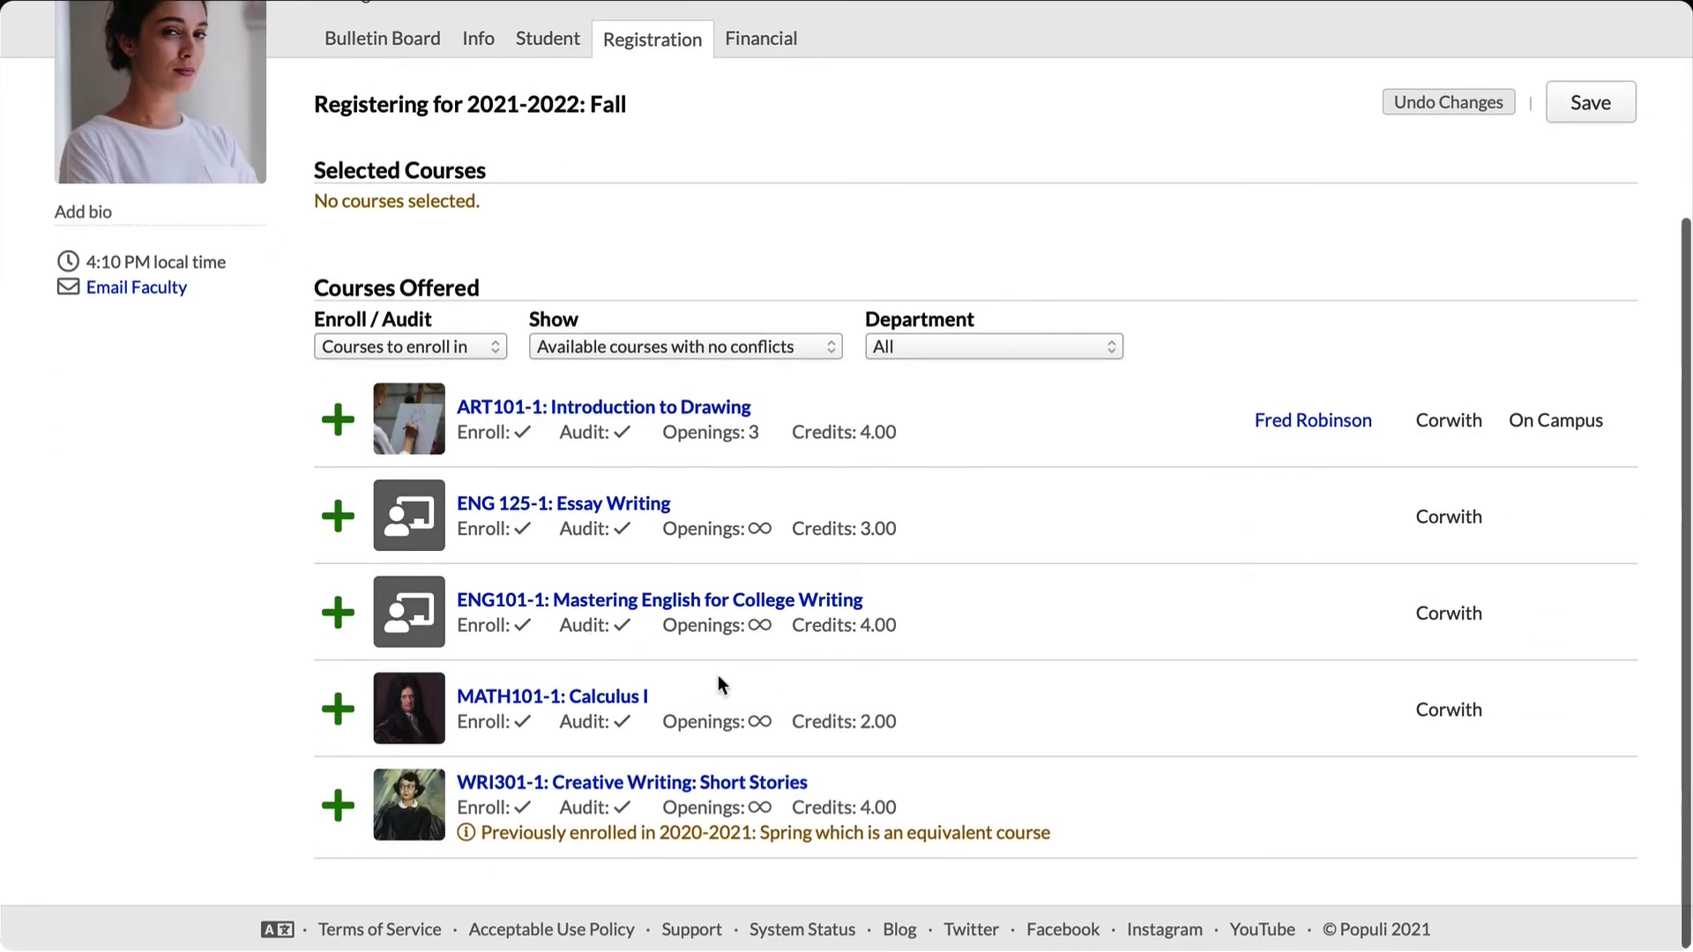
scroll(600, 553, up, 3)
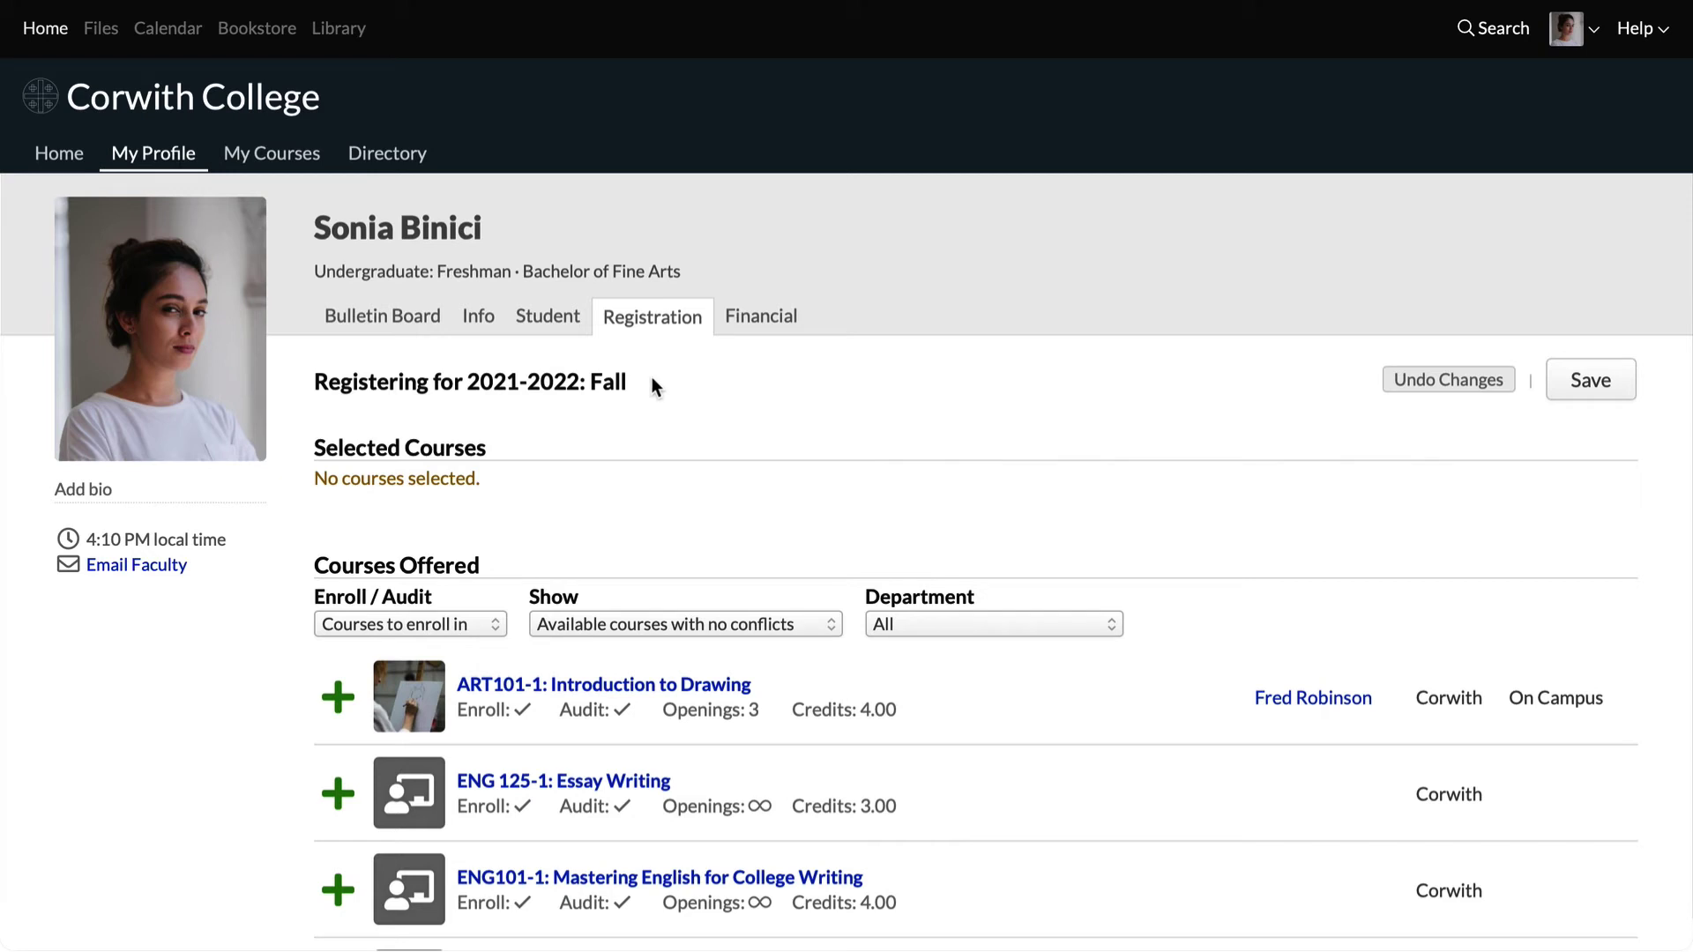
click(51, 155)
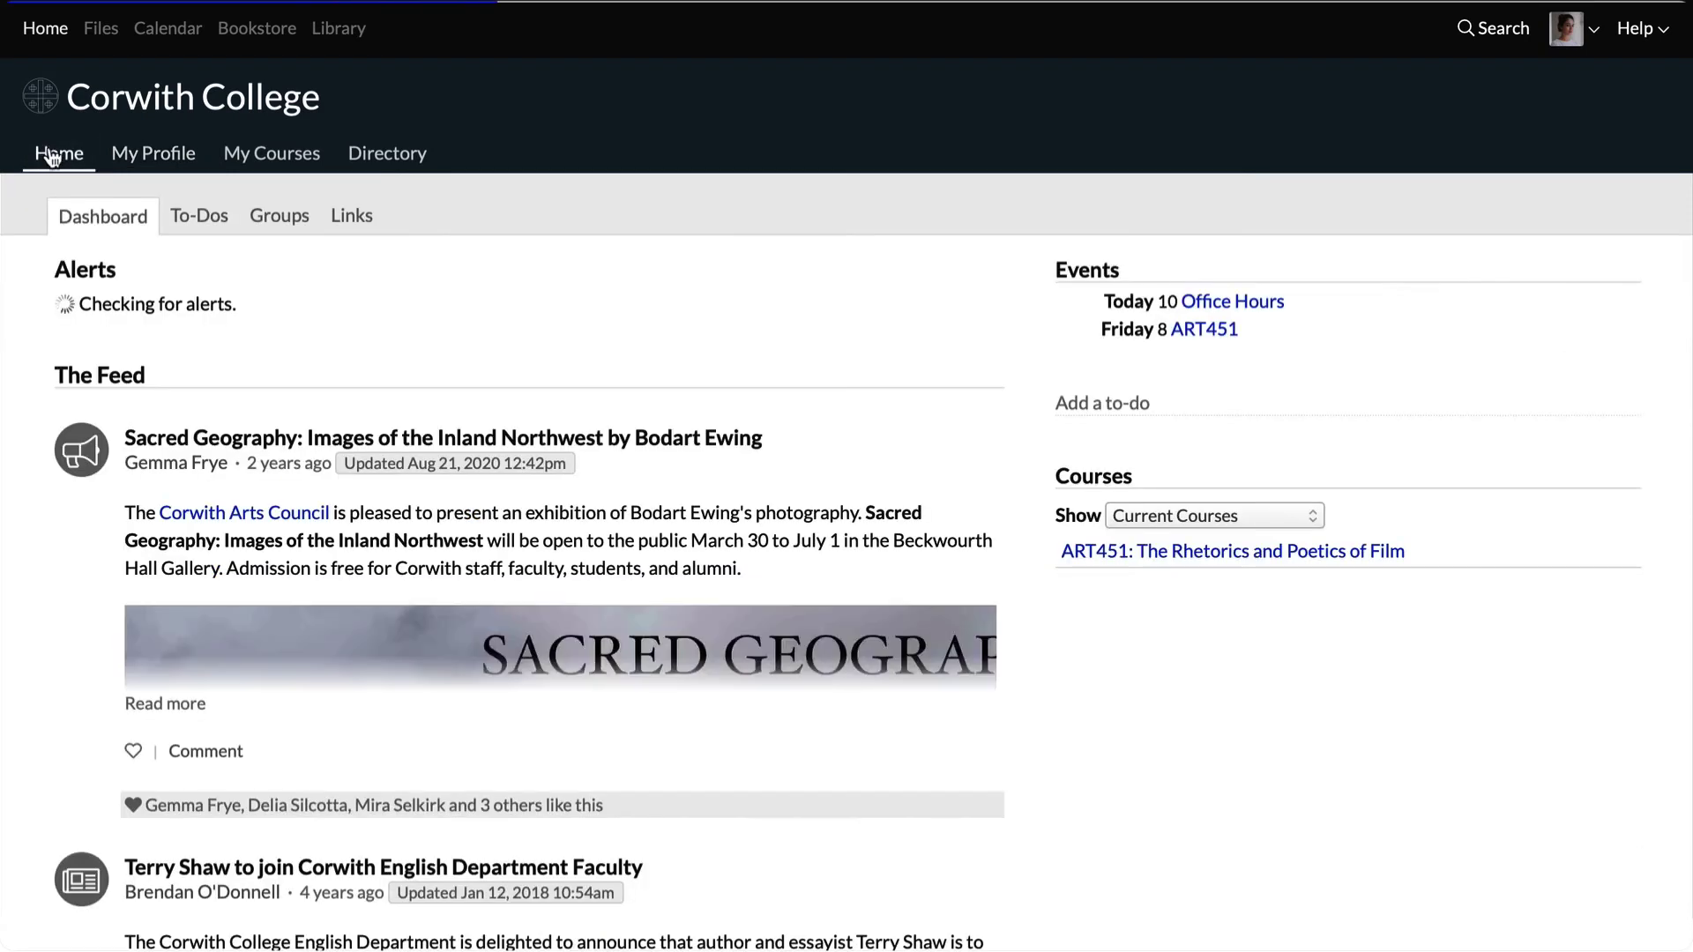
click(148, 159)
click(655, 328)
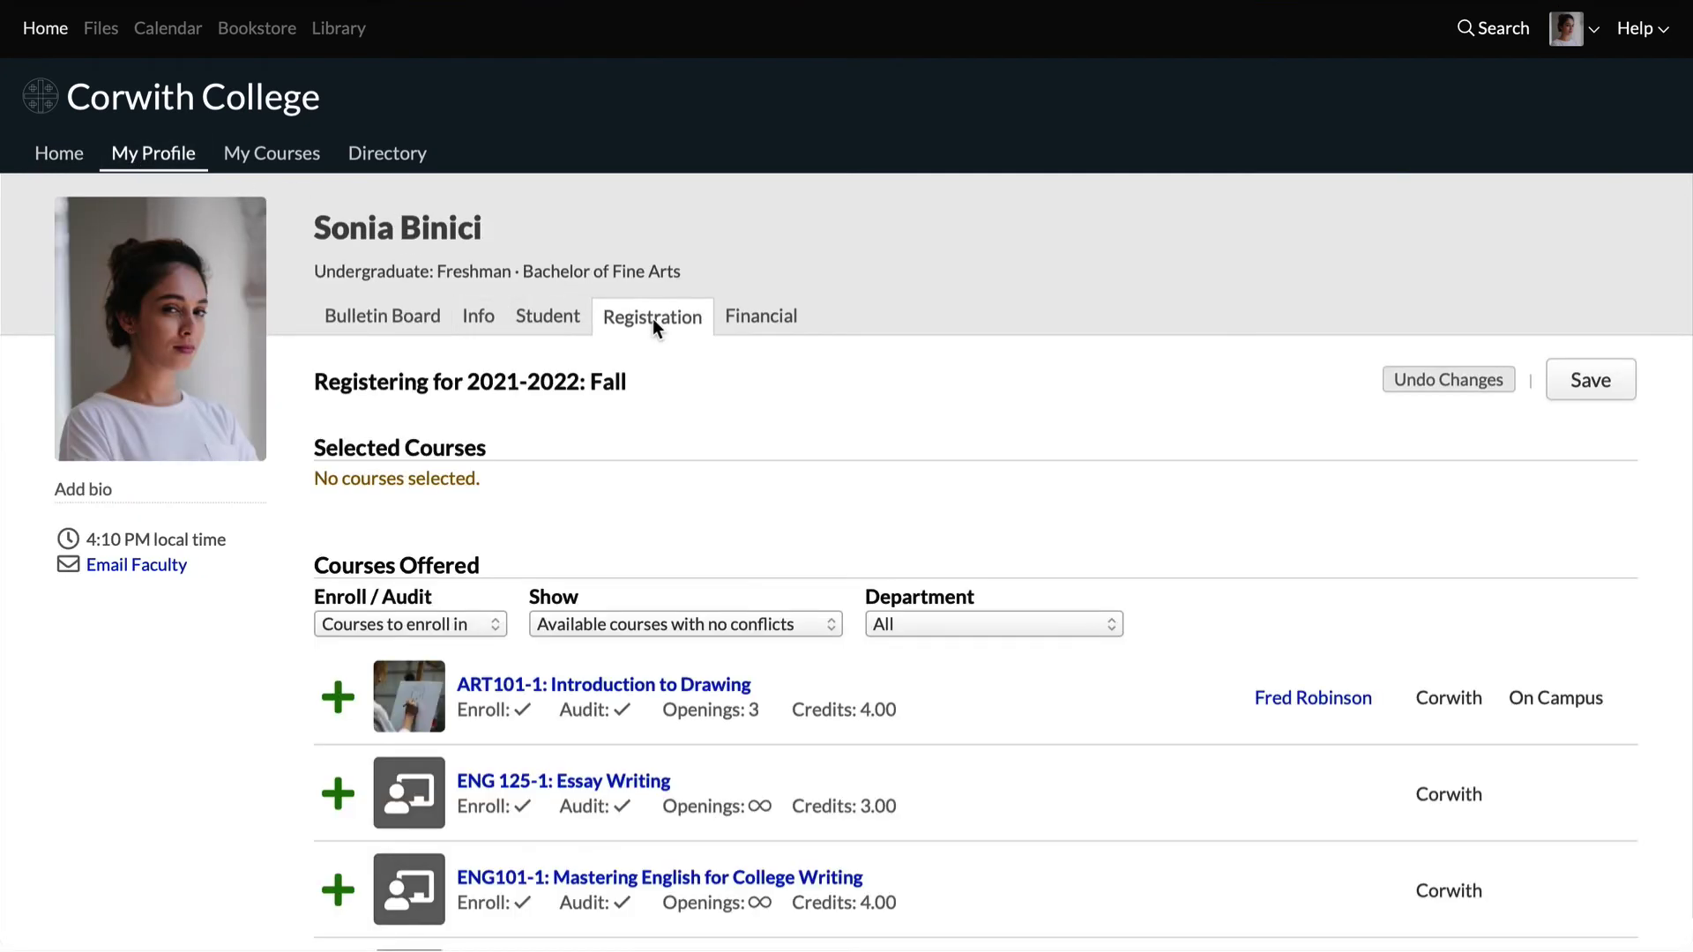
scroll(652, 321, down, 2)
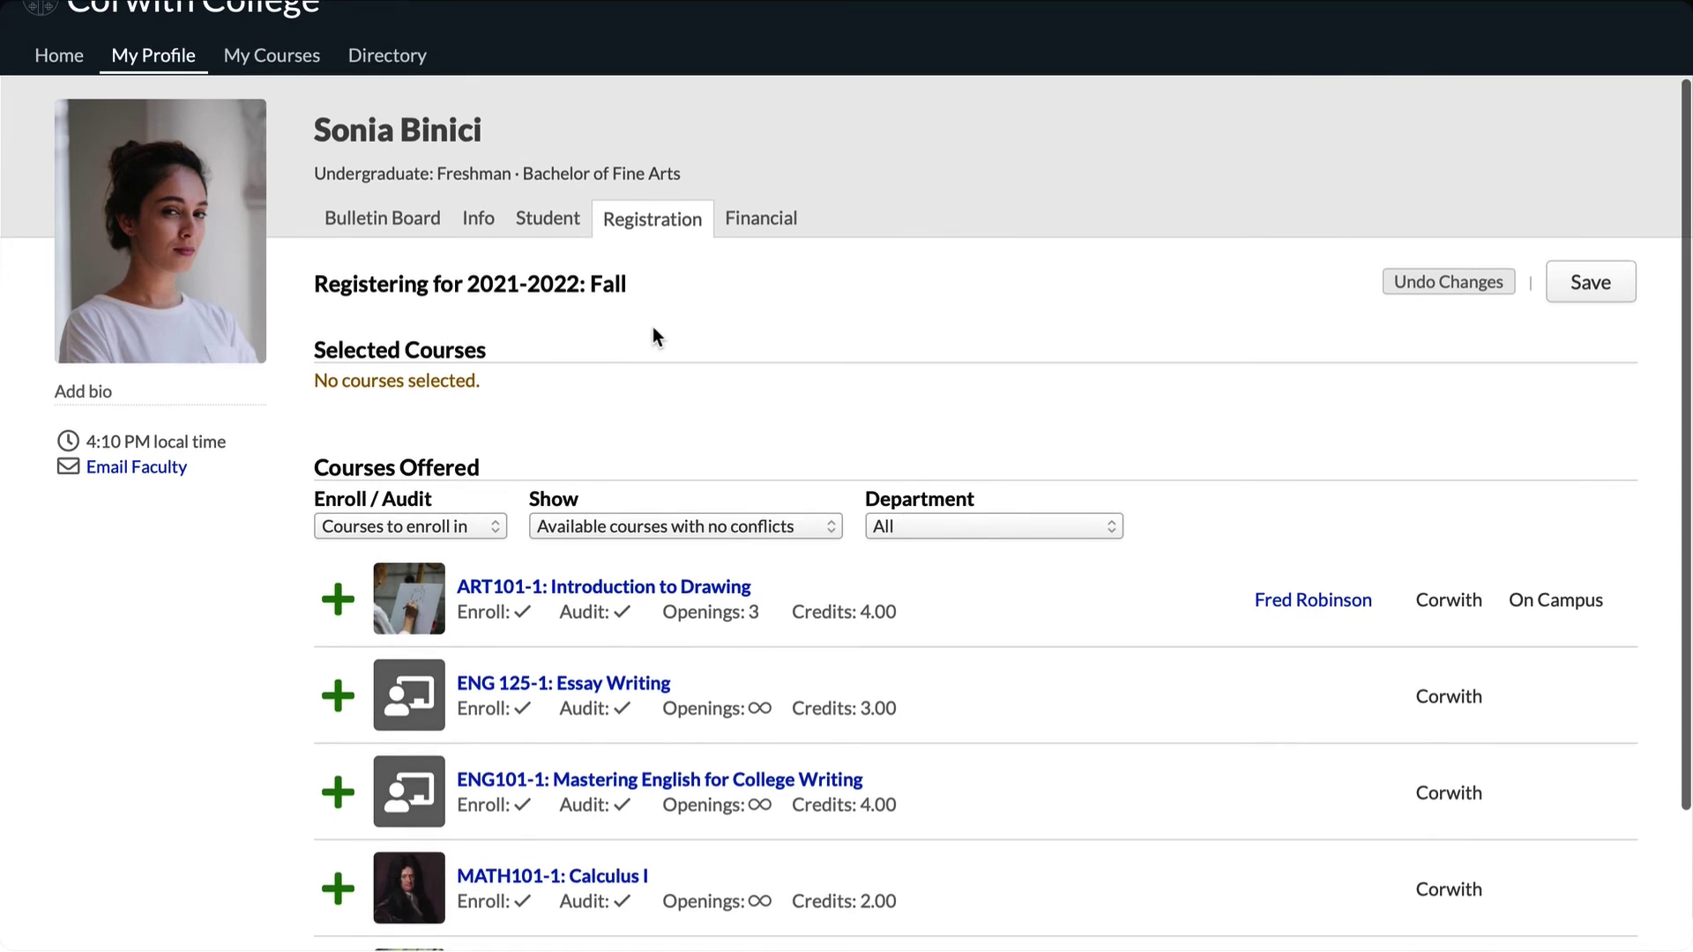
scroll(653, 328, down, 4)
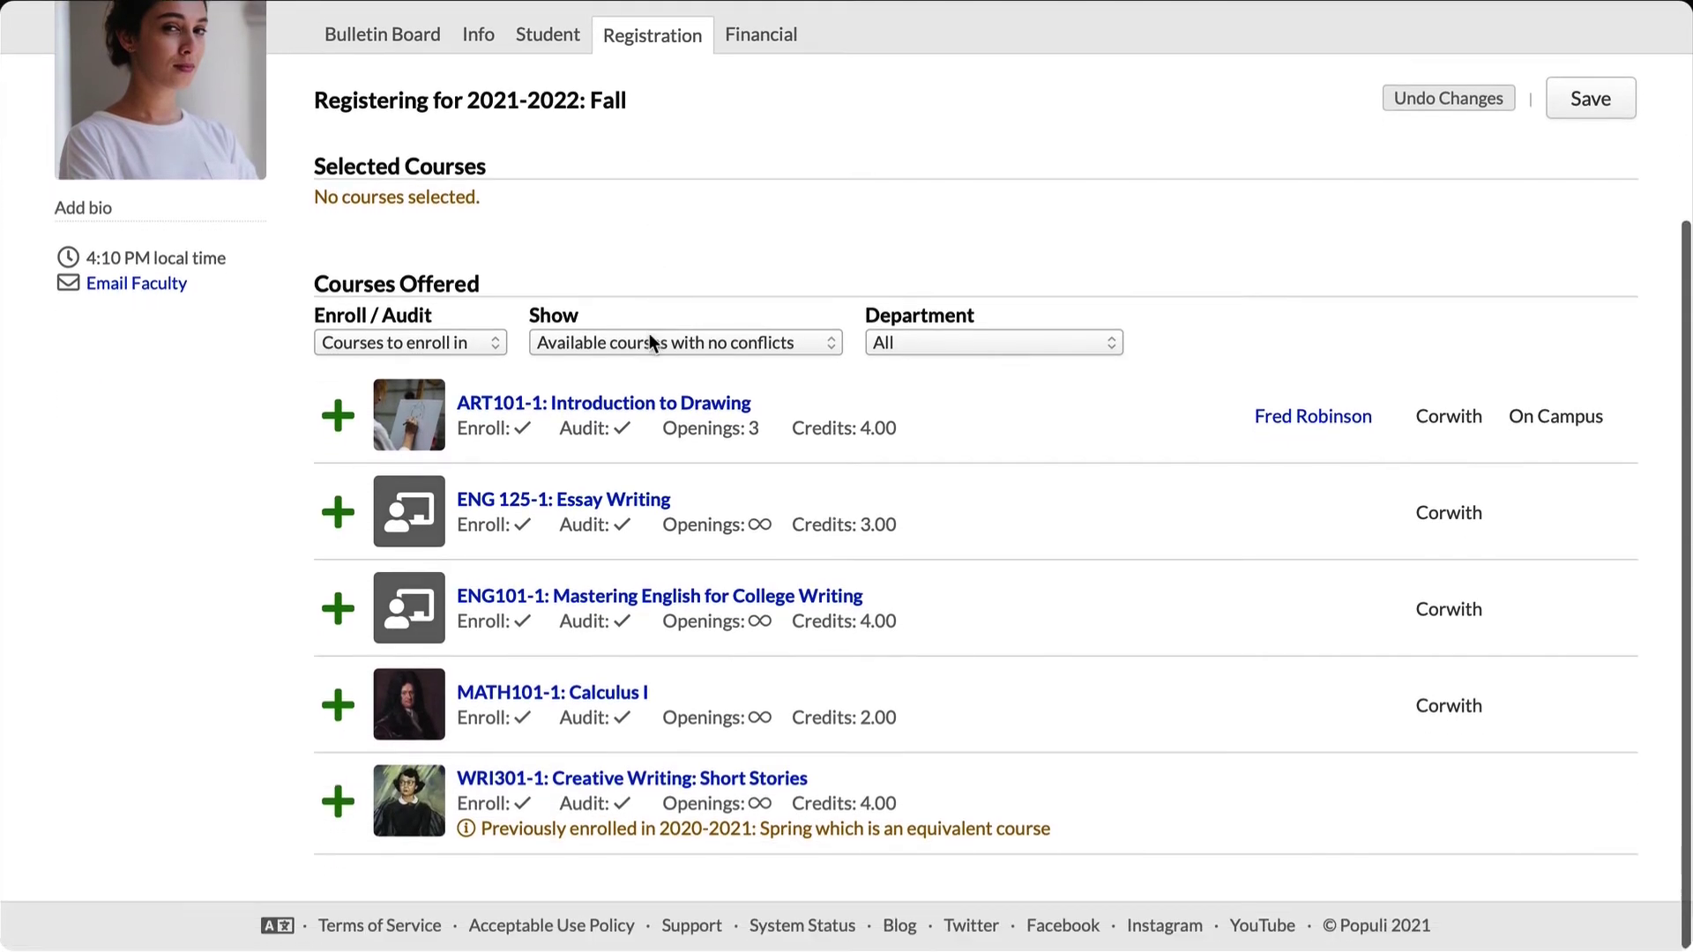